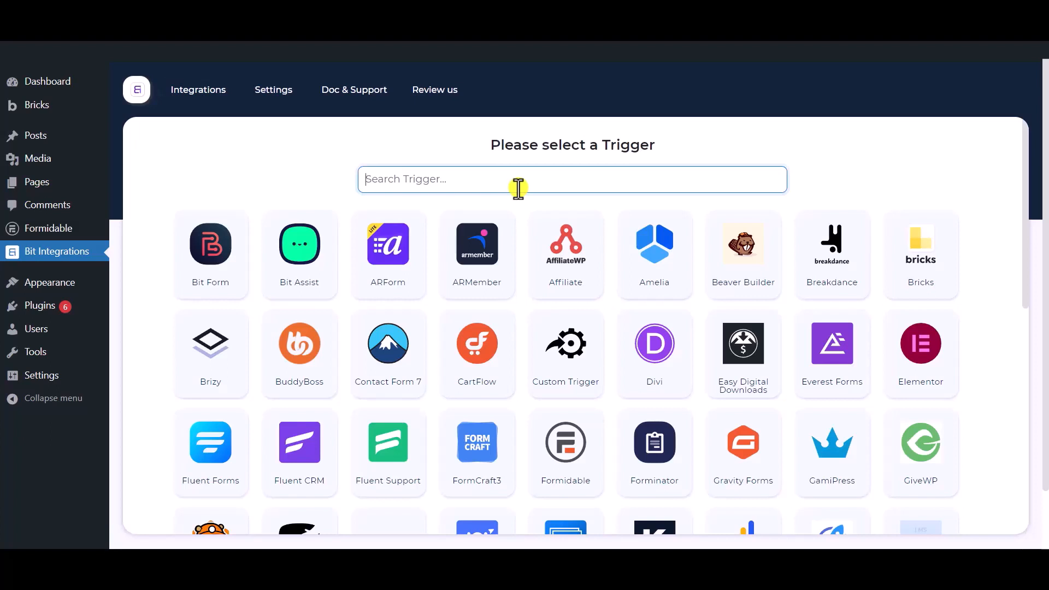
- Set Formidable's Contact Form as the integration trigger and continue to the action selection
{"action": "type", "text": "form"}
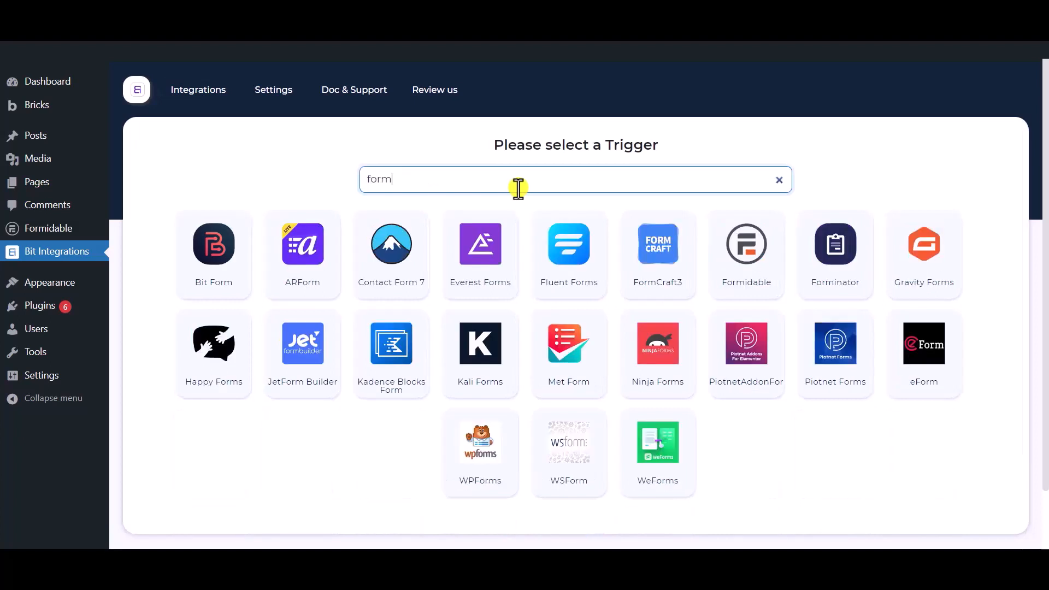
{"action": "type", "text": "idable"}
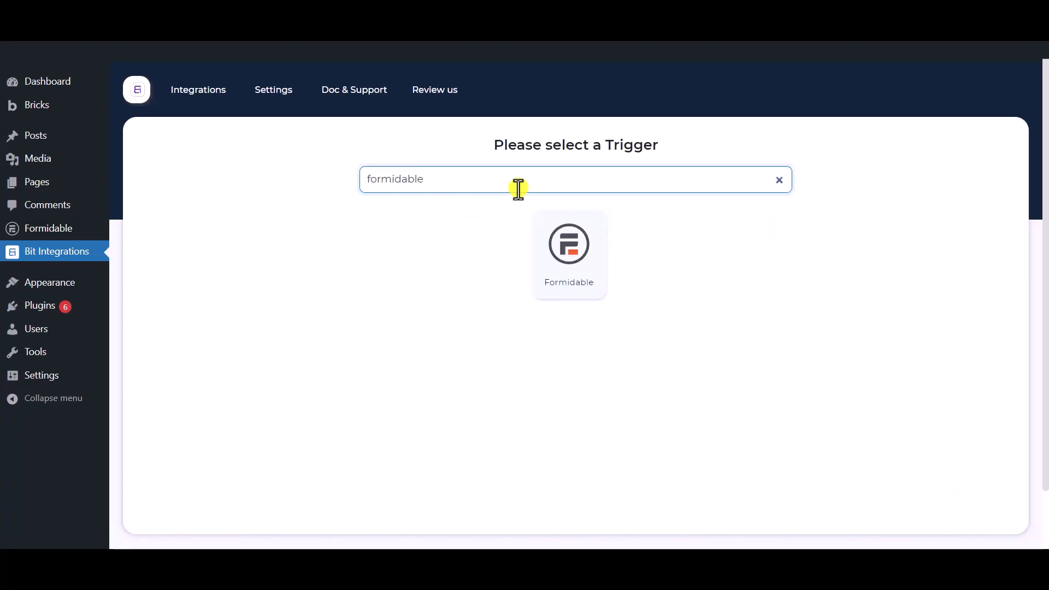
{"action": "left_click", "coordinate": [577, 284]}
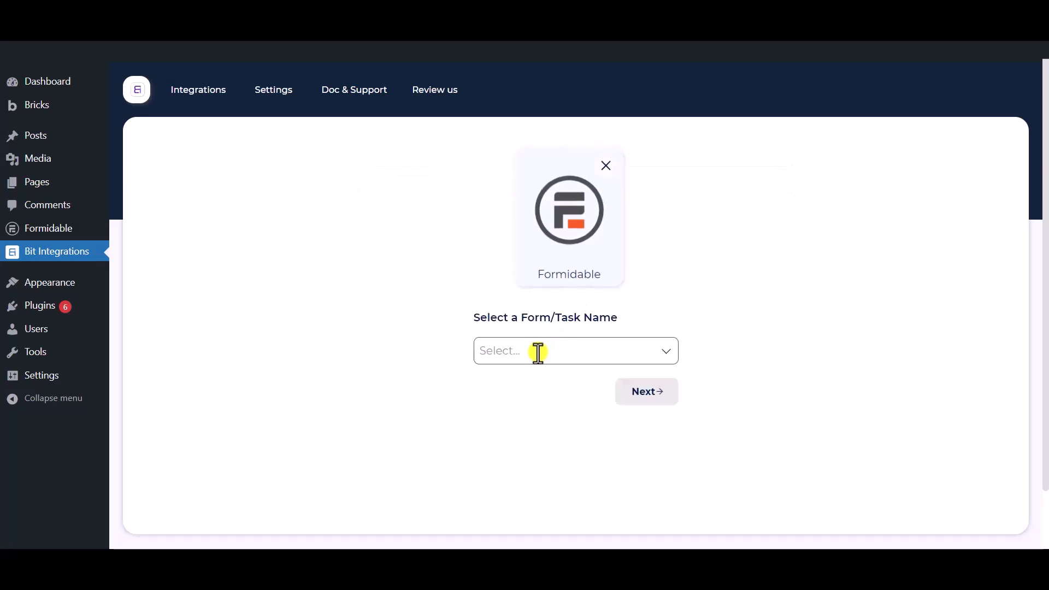
{"action": "left_click", "coordinate": [538, 353]}
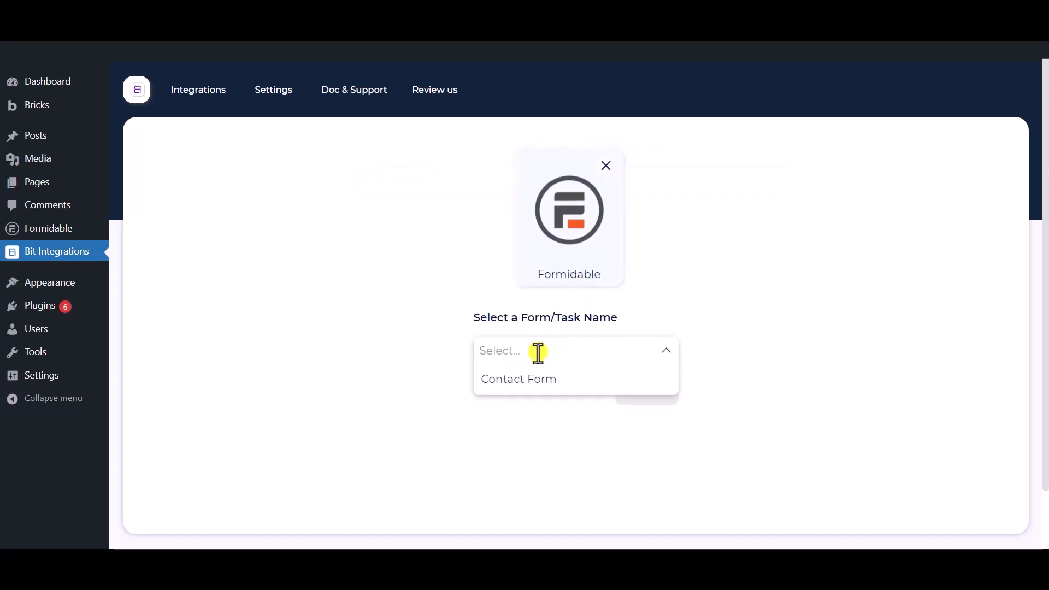
{"action": "left_click", "coordinate": [562, 389]}
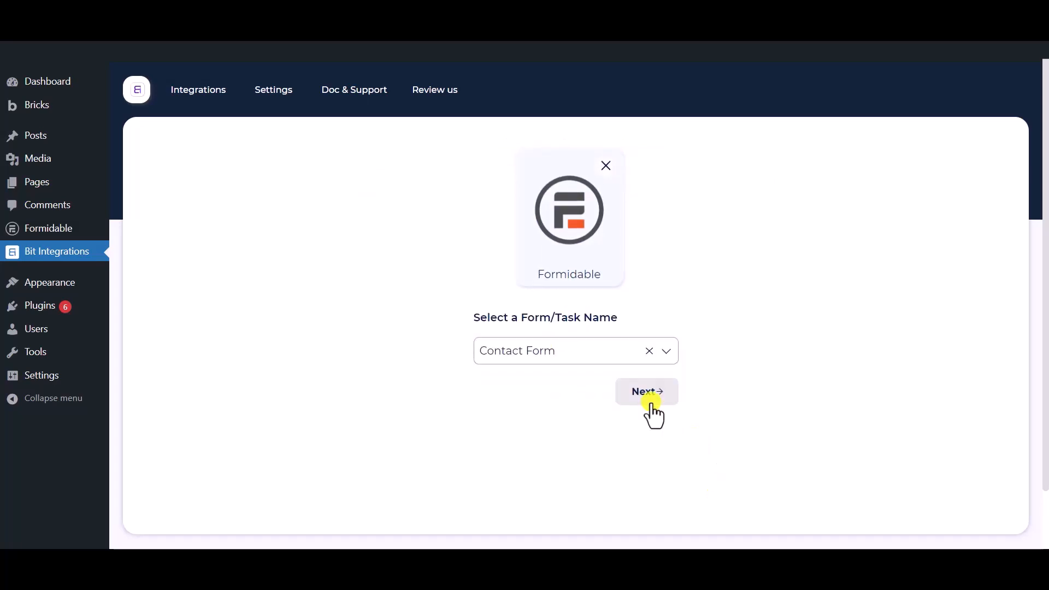
{"action": "left_click", "coordinate": [646, 401]}
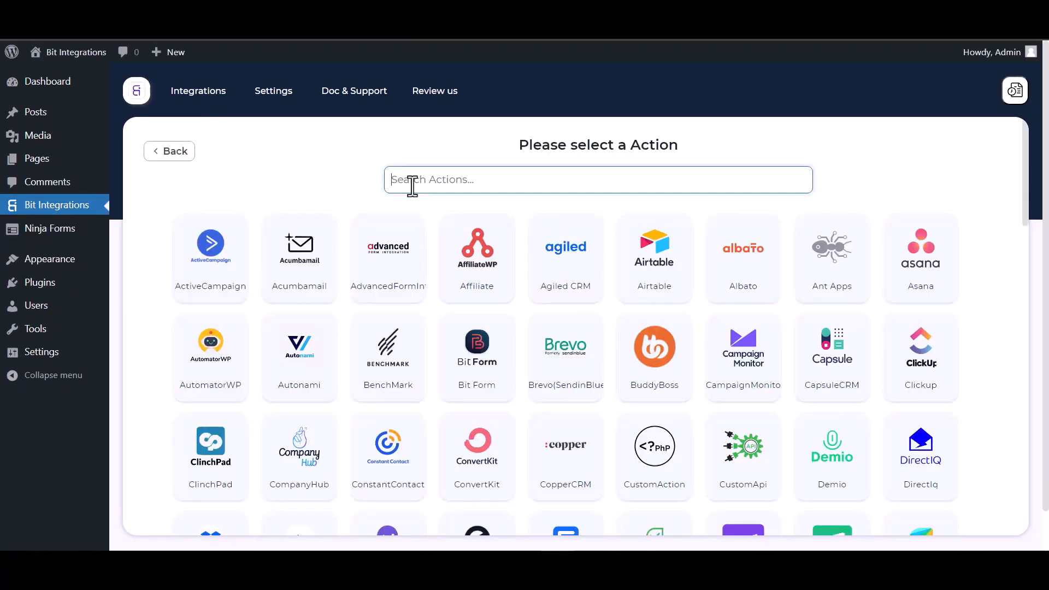
- Find PerfexCRM among the actions and select it
{"action": "type", "text": "perf"}
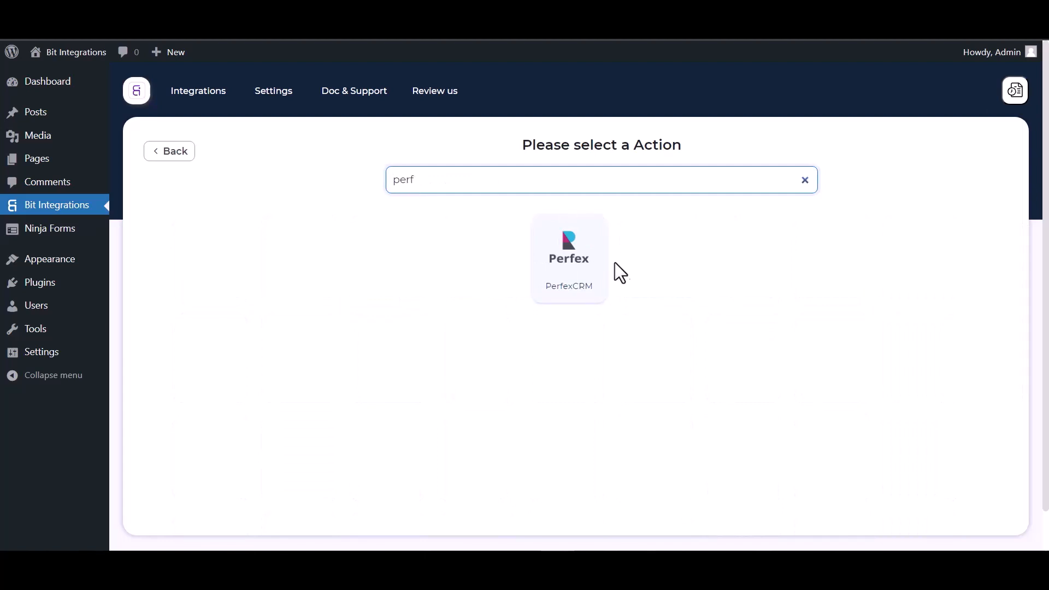
{"action": "left_click", "coordinate": [569, 291]}
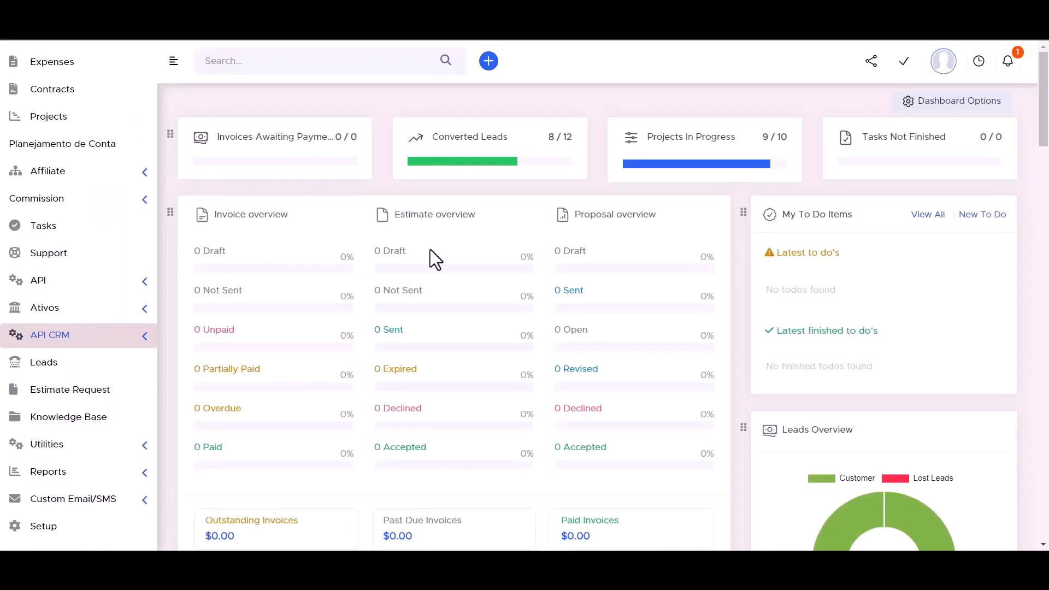
- Copy the API URL from Perfex's API CRM Manager and paste it into the Access API URL field
{"action": "left_click", "coordinate": [145, 333]}
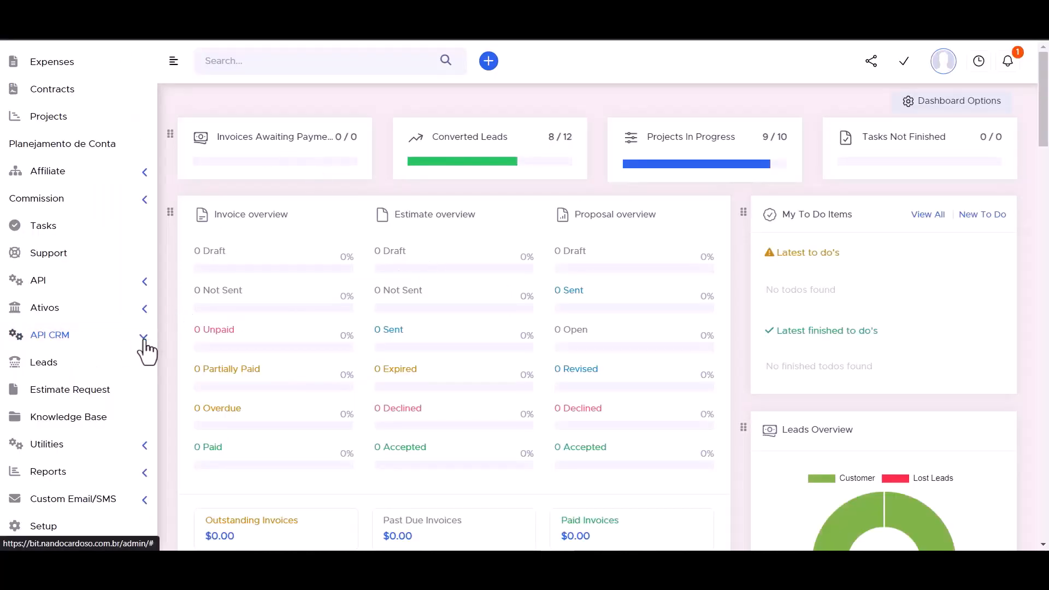
{"action": "left_click", "coordinate": [83, 365]}
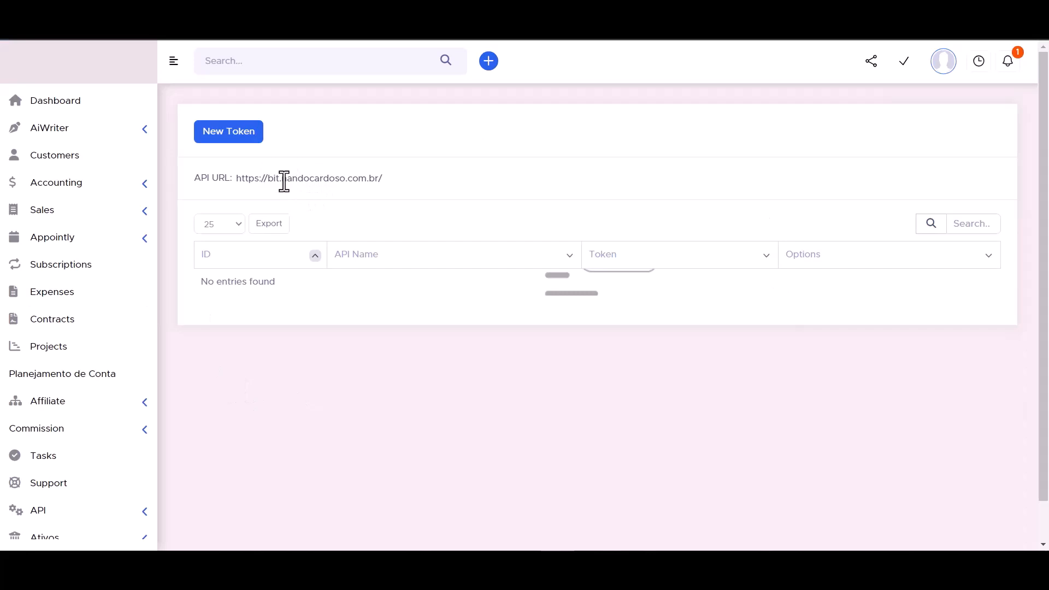
{"action": "triple_click", "coordinate": [284, 181]}
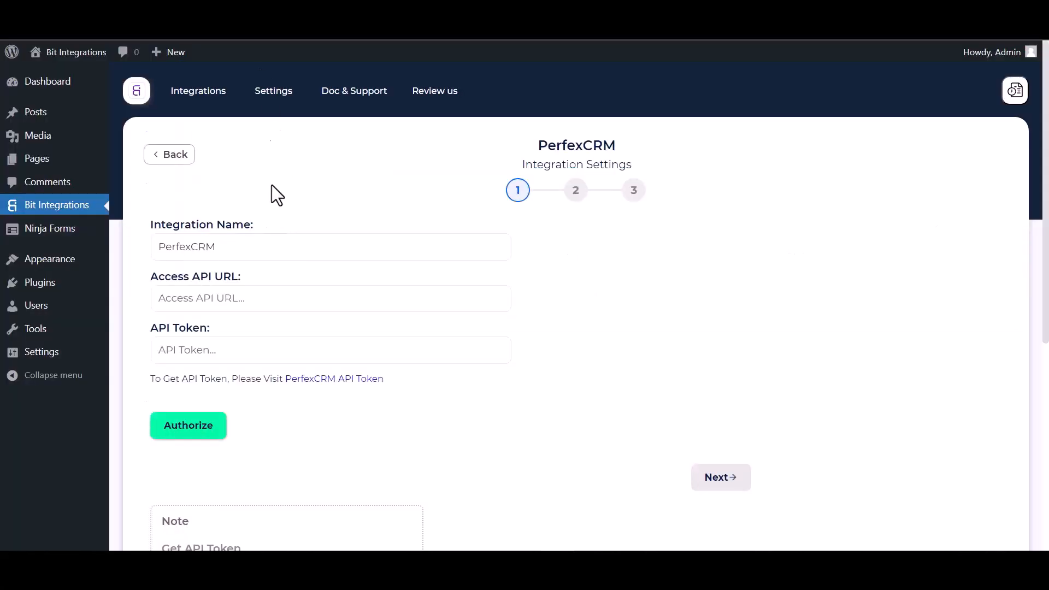
{"action": "left_click", "coordinate": [253, 307]}
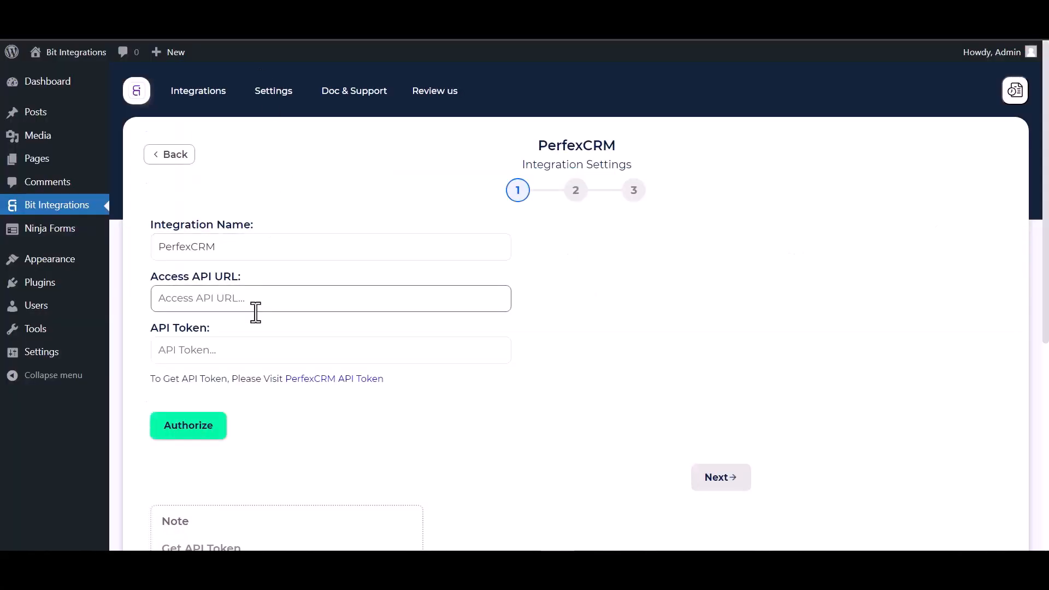
{"action": "left_click", "coordinate": [223, 309]}
{"action": "type", "text": "https://bit.nandocardoso.com.br/"}
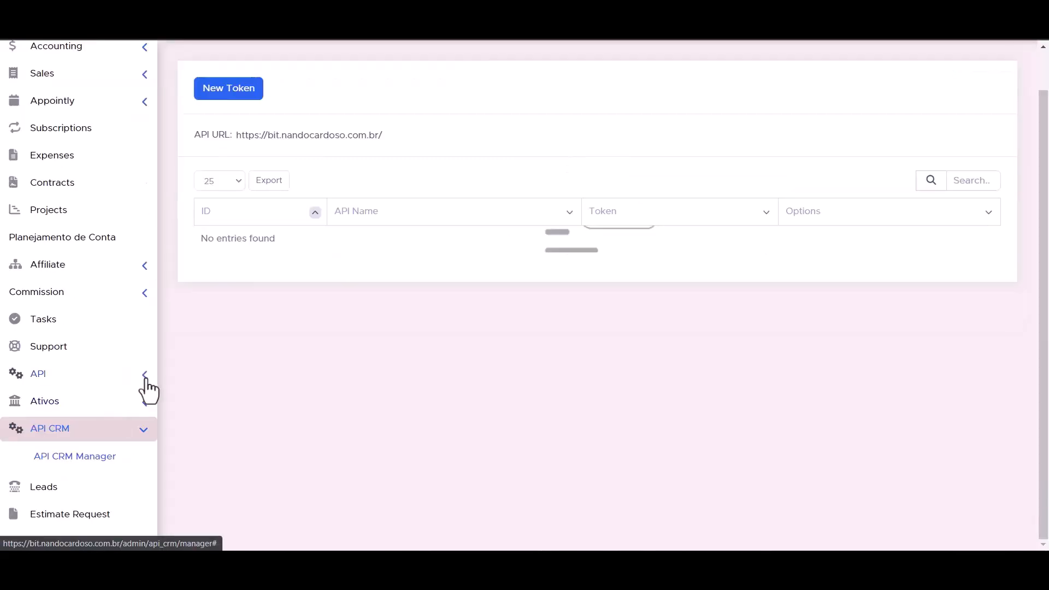
- Create a new token under API Management with the API Name 'Bit Integrations'
{"action": "left_click", "coordinate": [143, 376]}
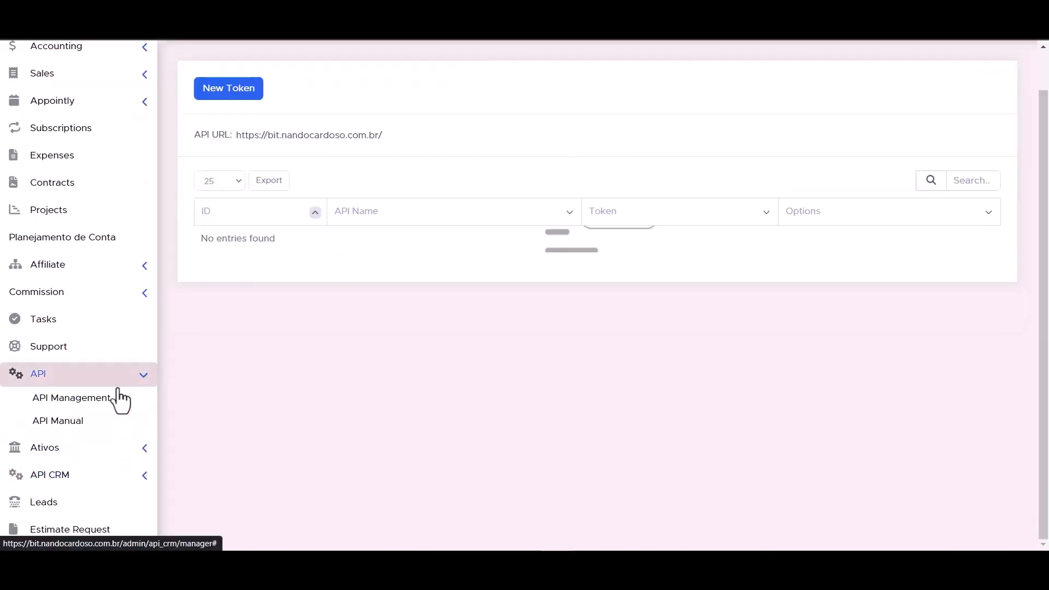
{"action": "left_click", "coordinate": [83, 404]}
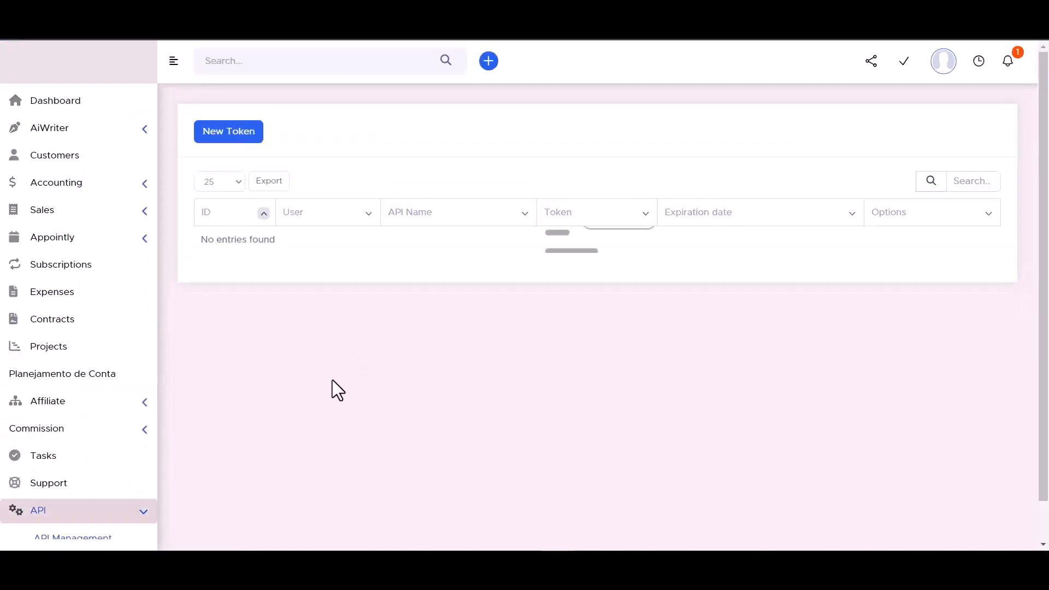
{"action": "left_click", "coordinate": [228, 144]}
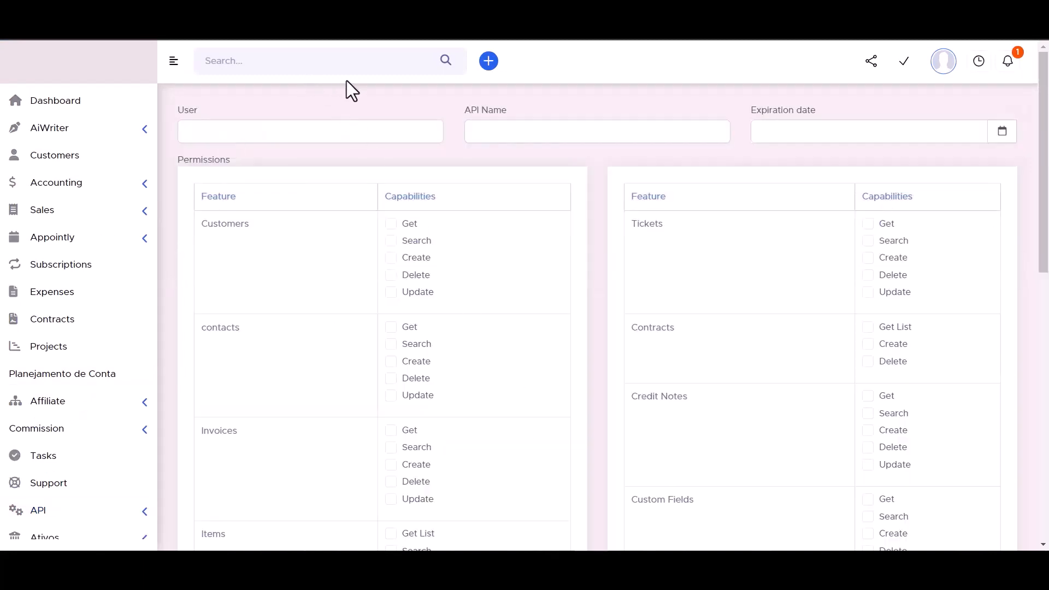
{"action": "left_click", "coordinate": [500, 131]}
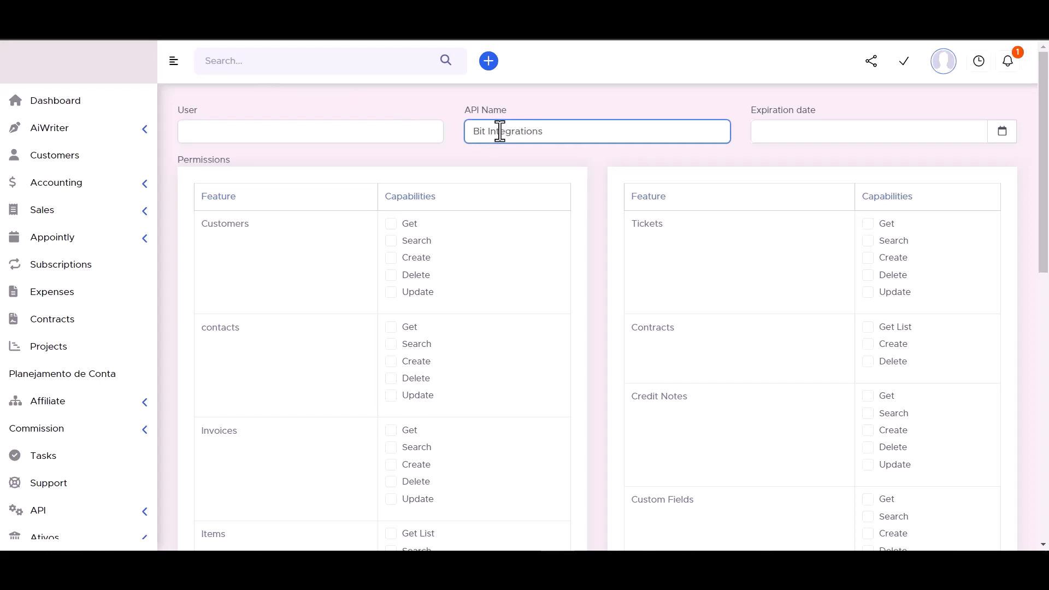
- Set the token's expiration date to 30 September at 10:47
{"action": "left_click", "coordinate": [1002, 133]}
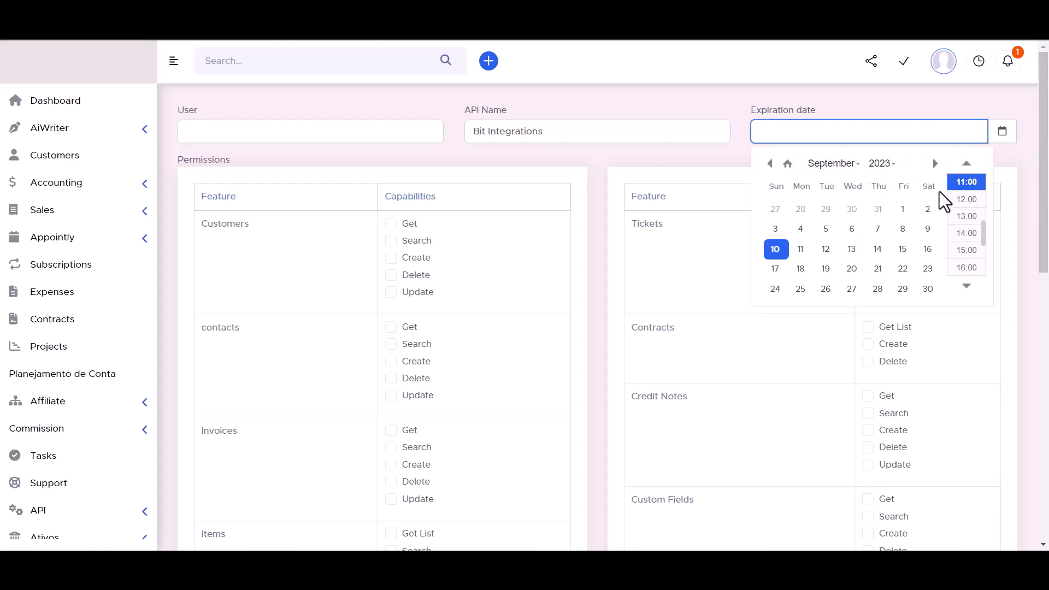
{"action": "left_click", "coordinate": [929, 288]}
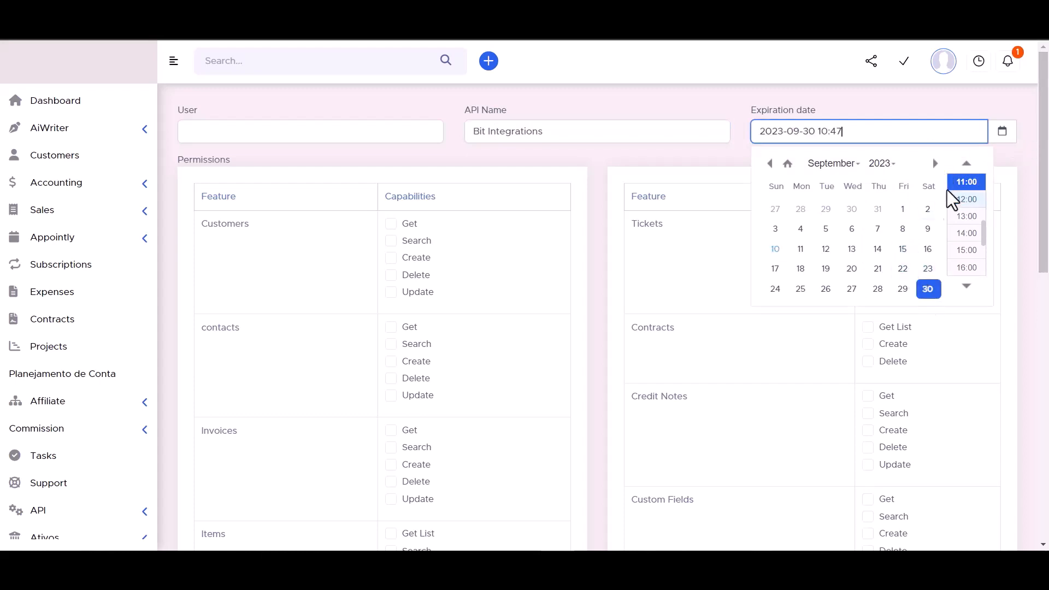
{"action": "left_click", "coordinate": [881, 164]}
{"action": "scroll", "coordinate": [881, 222], "scroll_direction": "down", "scroll_amount": 5}
{"action": "left_click", "coordinate": [881, 204]}
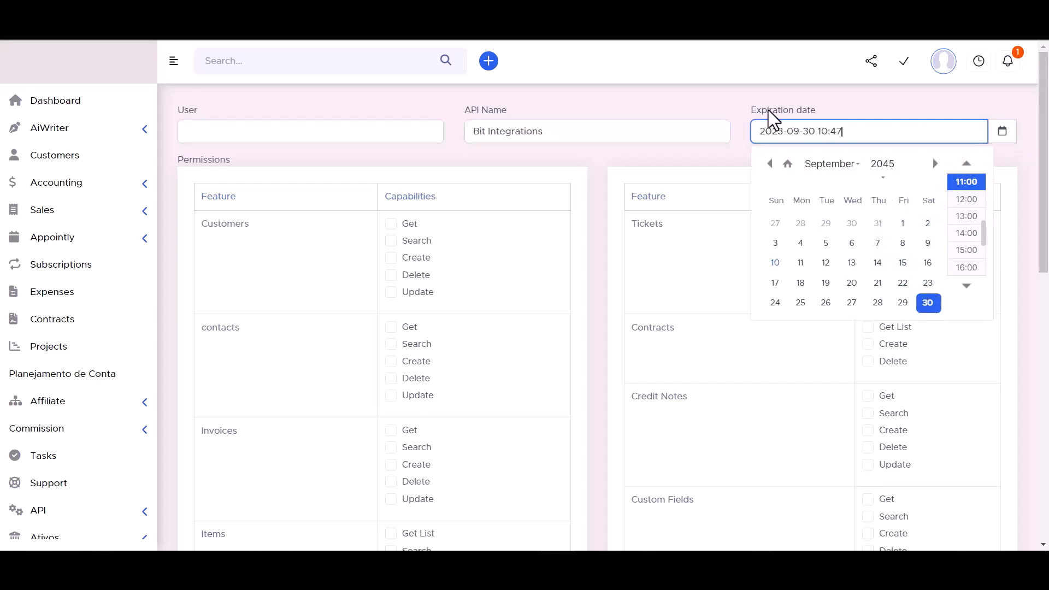
{"action": "left_click", "coordinate": [712, 97]}
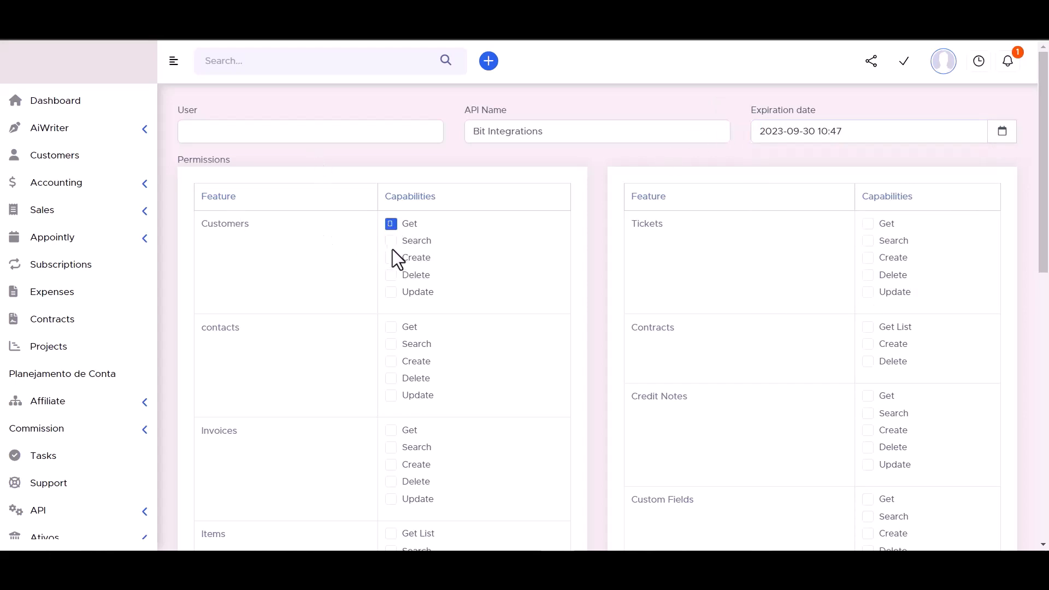
- Grant Customers Get, Contracts Delete, and all Tickets and contacts permissions
{"action": "left_click", "coordinate": [391, 241]}
{"action": "left_click", "coordinate": [868, 361]}
{"action": "left_click", "coordinate": [868, 293]}
{"action": "left_click", "coordinate": [868, 275]}
{"action": "left_click", "coordinate": [868, 258]}
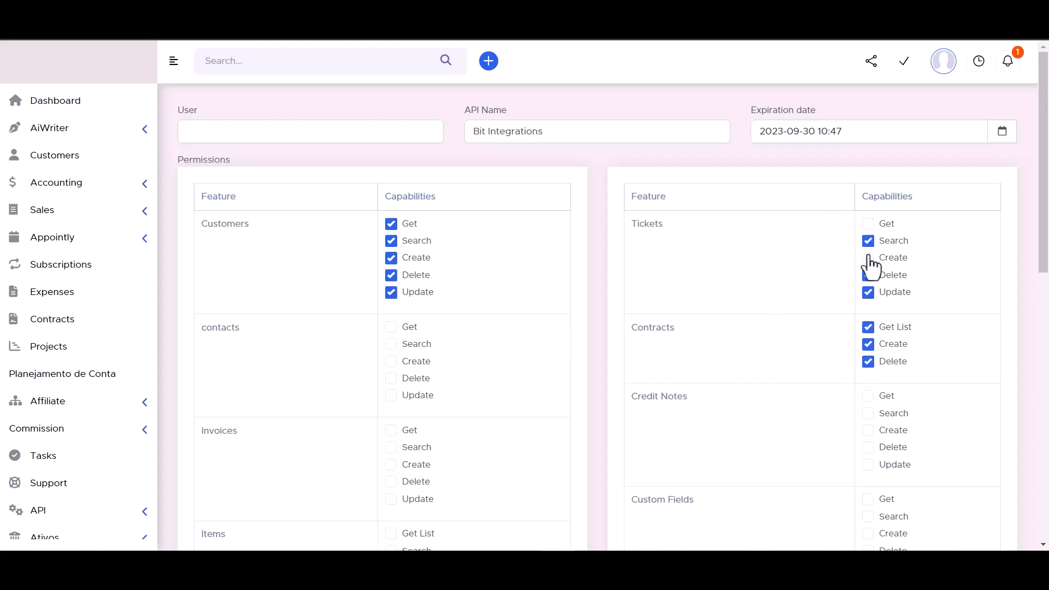
{"action": "left_click", "coordinate": [868, 241]}
{"action": "left_click", "coordinate": [868, 224]}
{"action": "left_click", "coordinate": [391, 344]}
{"action": "left_click", "coordinate": [392, 361]}
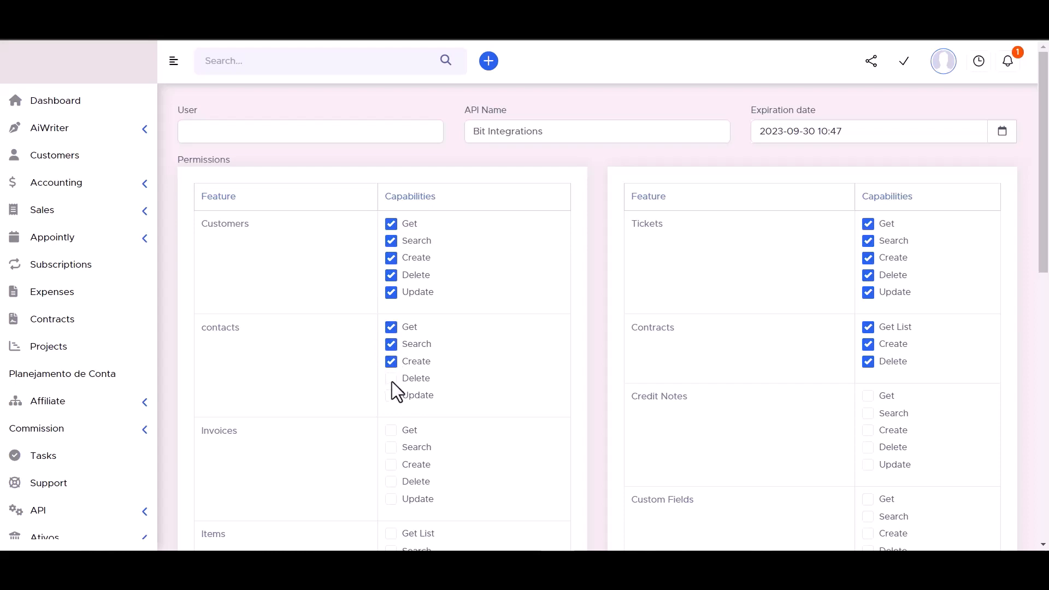
{"action": "left_click", "coordinate": [391, 378]}
{"action": "left_click", "coordinate": [392, 395]}
- Grant all Credit Notes and Custom Fields permissions, plus Items Get List
{"action": "scroll", "coordinate": [470, 301], "scroll_direction": "down", "scroll_amount": 3}
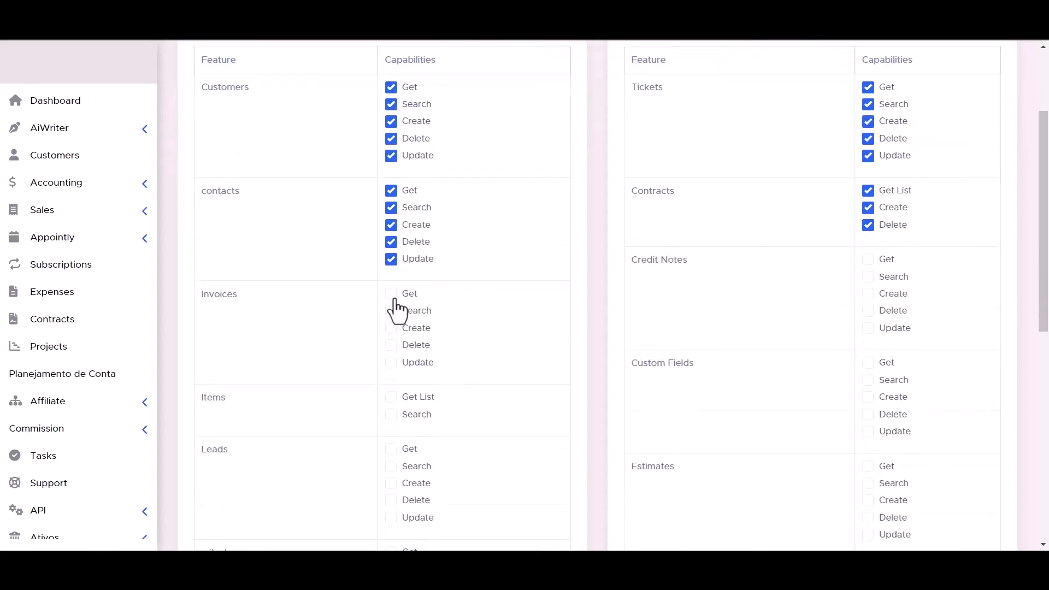
{"action": "left_click", "coordinate": [868, 328]}
{"action": "left_click", "coordinate": [868, 311]}
{"action": "left_click", "coordinate": [868, 294]}
{"action": "left_click", "coordinate": [868, 277]}
{"action": "left_click", "coordinate": [868, 259]}
{"action": "scroll", "coordinate": [462, 330], "scroll_direction": "down", "scroll_amount": 2}
{"action": "scroll", "coordinate": [462, 332], "scroll_direction": "down", "scroll_amount": 1}
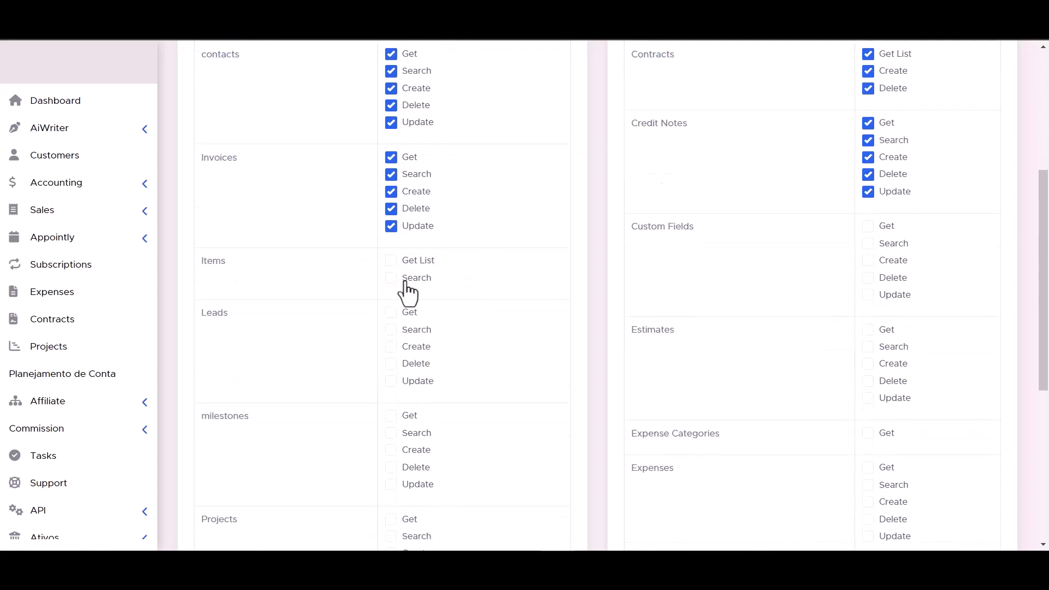
{"action": "left_click", "coordinate": [391, 261]}
{"action": "left_click", "coordinate": [868, 295]}
{"action": "left_click", "coordinate": [868, 278]}
{"action": "left_click", "coordinate": [868, 260]}
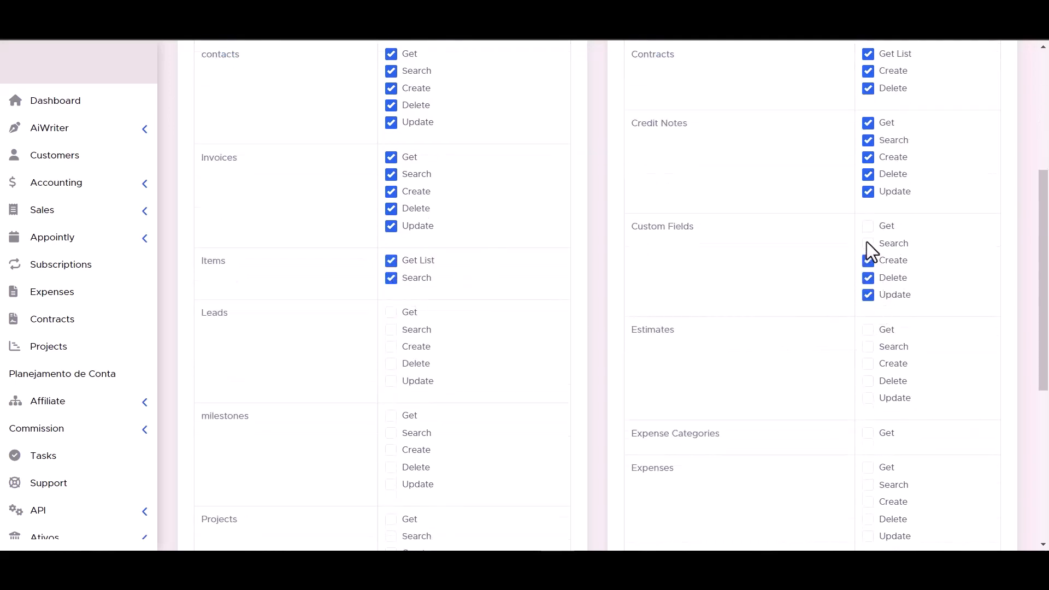
{"action": "left_click", "coordinate": [868, 243]}
{"action": "left_click", "coordinate": [867, 226]}
- Grant Create, Delete and Update permissions for Leads and Estimates
{"action": "left_click", "coordinate": [392, 346]}
{"action": "left_click", "coordinate": [391, 363]}
{"action": "left_click", "coordinate": [391, 381]}
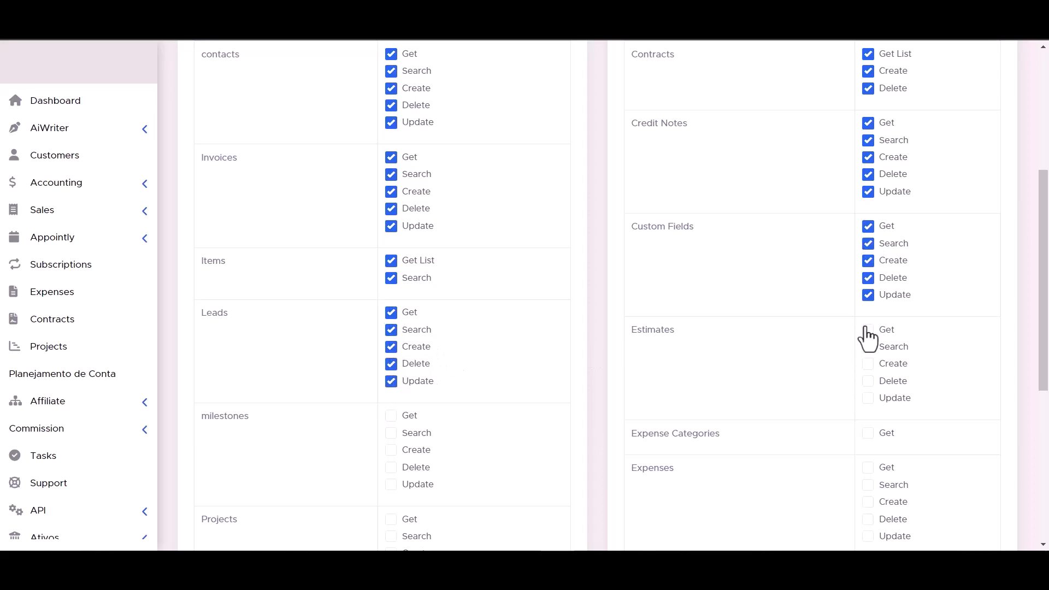
{"action": "left_click", "coordinate": [868, 363]}
{"action": "left_click", "coordinate": [867, 381]}
{"action": "left_click", "coordinate": [867, 398]}
- Grant Projects Create, Delete and Update, plus the Expenses create and get permissions
{"action": "scroll", "coordinate": [868, 401], "scroll_direction": "down", "scroll_amount": 1}
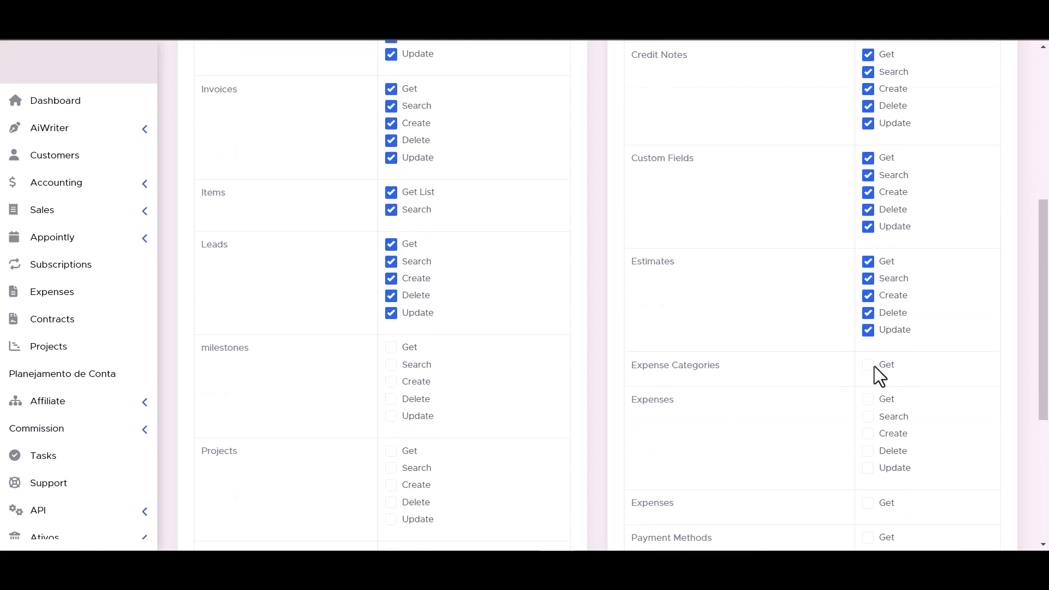
{"action": "scroll", "coordinate": [394, 365], "scroll_direction": "down", "scroll_amount": 1}
{"action": "scroll", "coordinate": [763, 254], "scroll_direction": "down", "scroll_amount": 1}
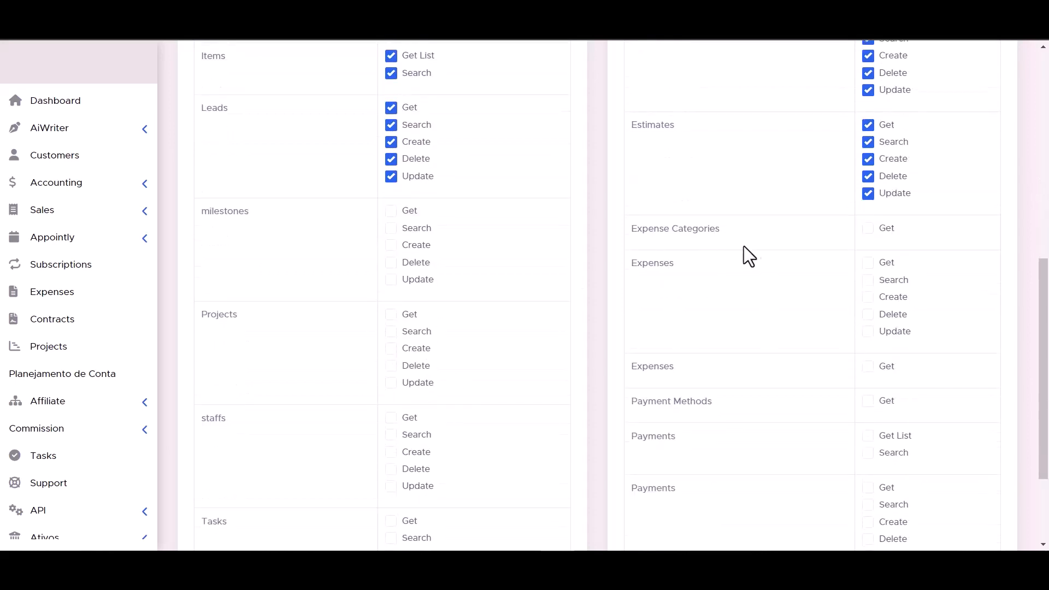
{"action": "scroll", "coordinate": [494, 307], "scroll_direction": "down", "scroll_amount": 2}
{"action": "scroll", "coordinate": [493, 298], "scroll_direction": "up", "scroll_amount": 1}
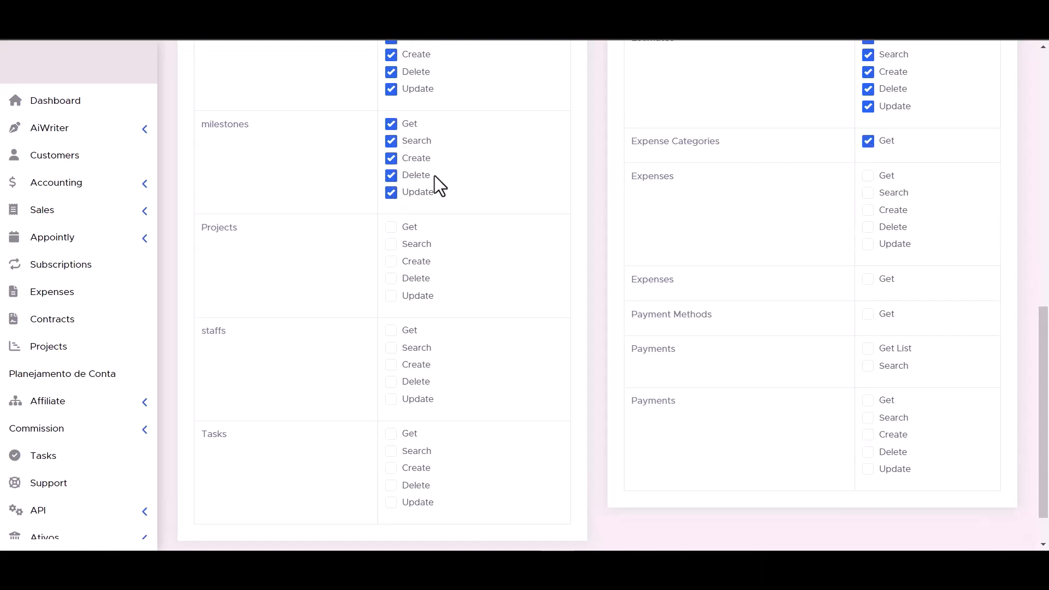
{"action": "left_click", "coordinate": [395, 262]}
{"action": "left_click", "coordinate": [398, 279]}
{"action": "left_click", "coordinate": [402, 295]}
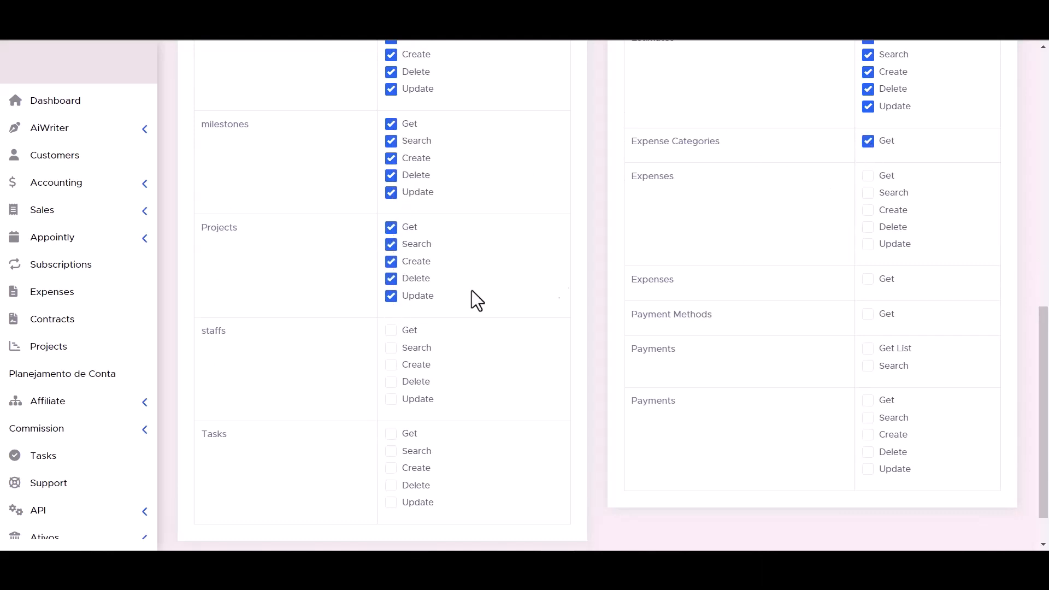
{"action": "left_click", "coordinate": [867, 212]}
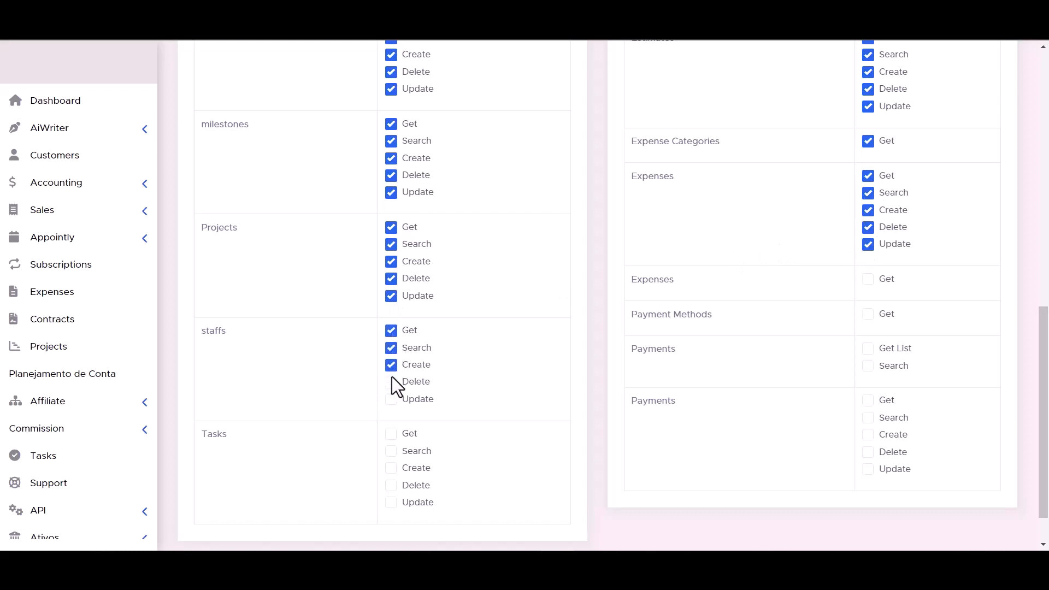
{"action": "left_click", "coordinate": [871, 279]}
- Grant Tasks Get and Search and Payments Update and Delete, then save the token
{"action": "scroll", "coordinate": [602, 359], "scroll_direction": "down", "scroll_amount": 2}
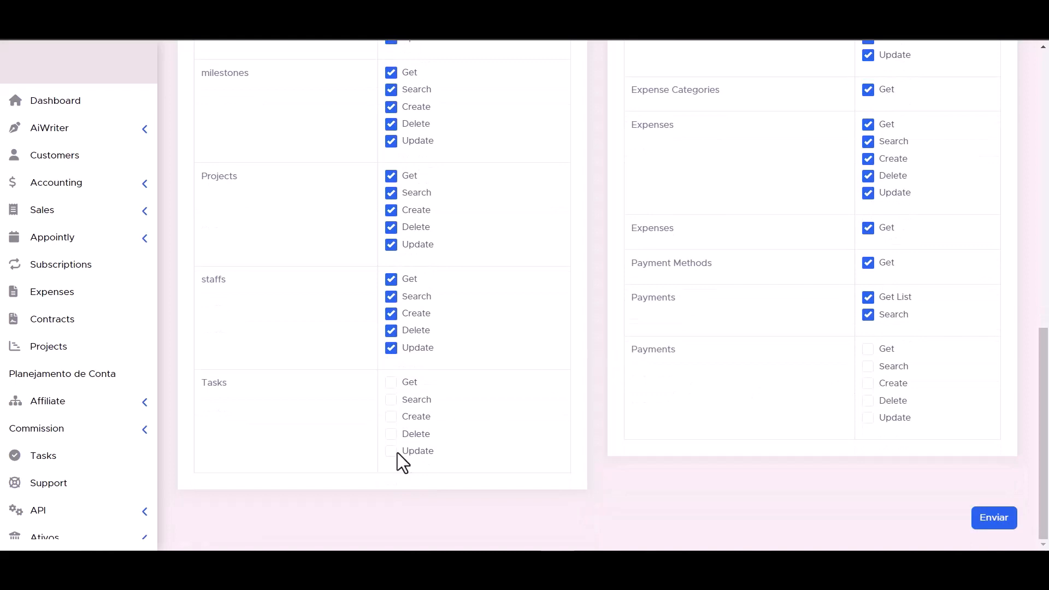
{"action": "left_click", "coordinate": [392, 399]}
{"action": "left_click", "coordinate": [392, 382]}
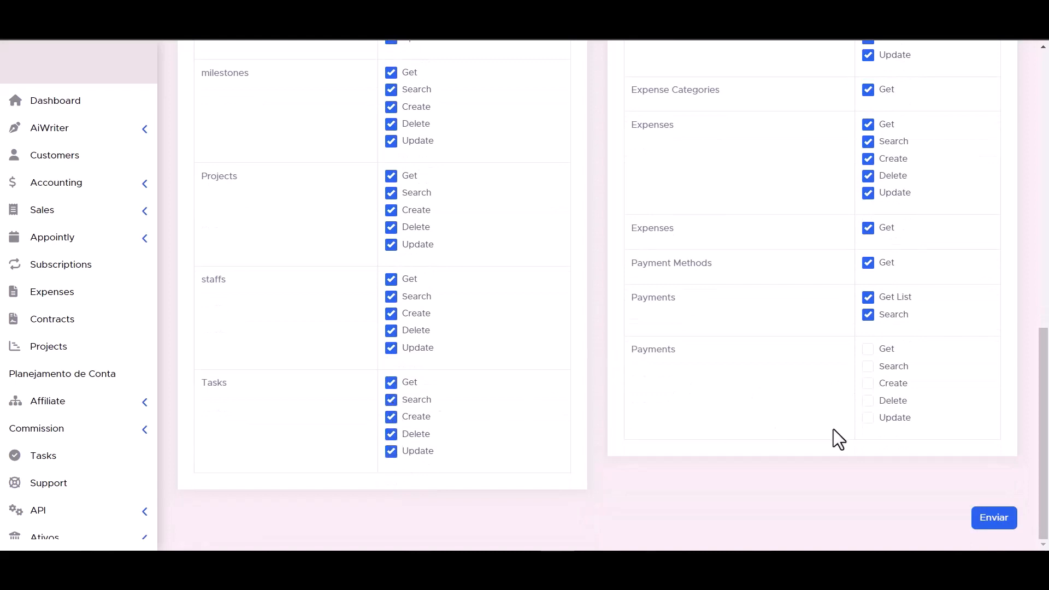
{"action": "left_click", "coordinate": [868, 418]}
{"action": "left_click", "coordinate": [868, 400]}
{"action": "scroll", "coordinate": [661, 435], "scroll_direction": "up", "scroll_amount": 1}
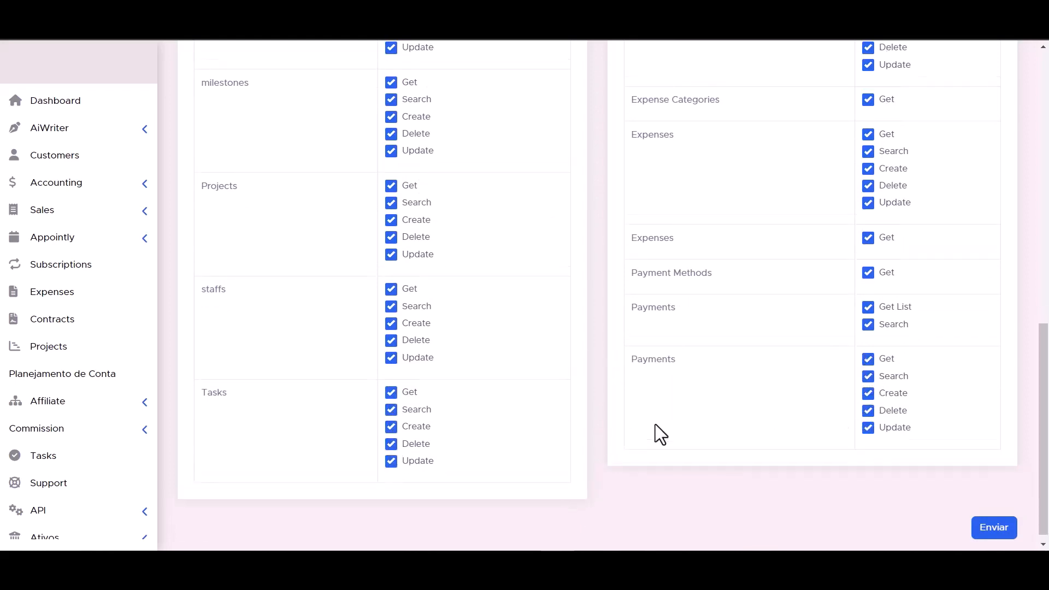
{"action": "scroll", "coordinate": [654, 424], "scroll_direction": "down", "scroll_amount": 1}
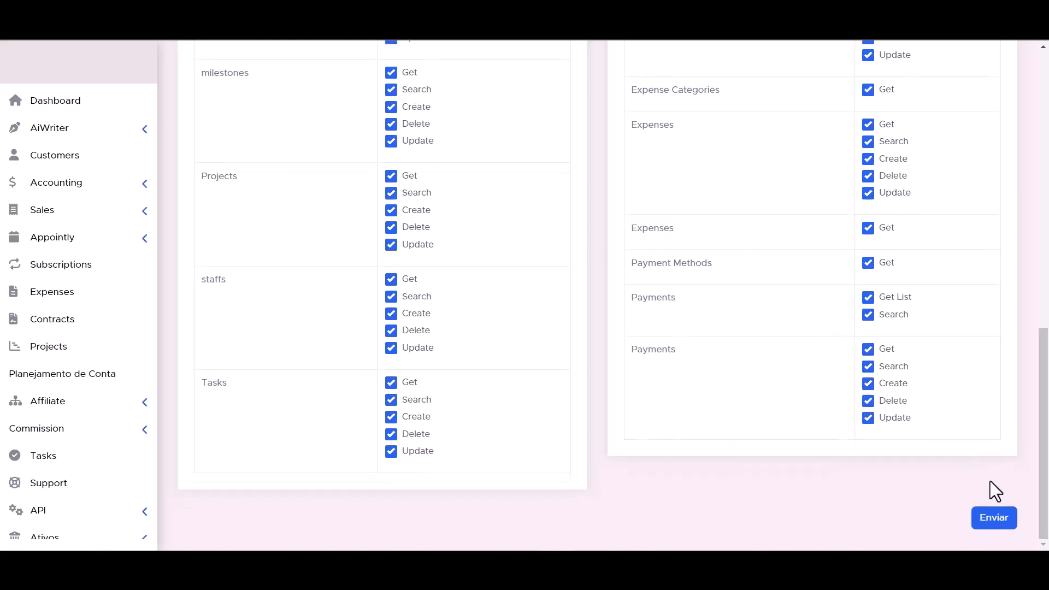
{"action": "left_click", "coordinate": [994, 517]}
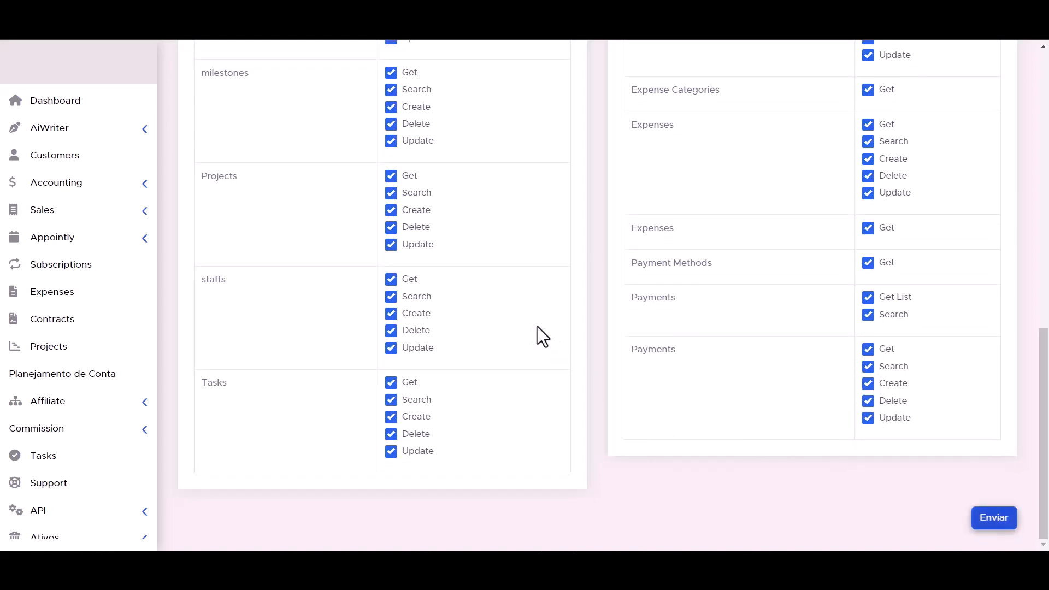
- Authorize the PerfexCRM connection with the copied API token and proceed to action settings
{"action": "triple_click", "coordinate": [529, 254]}
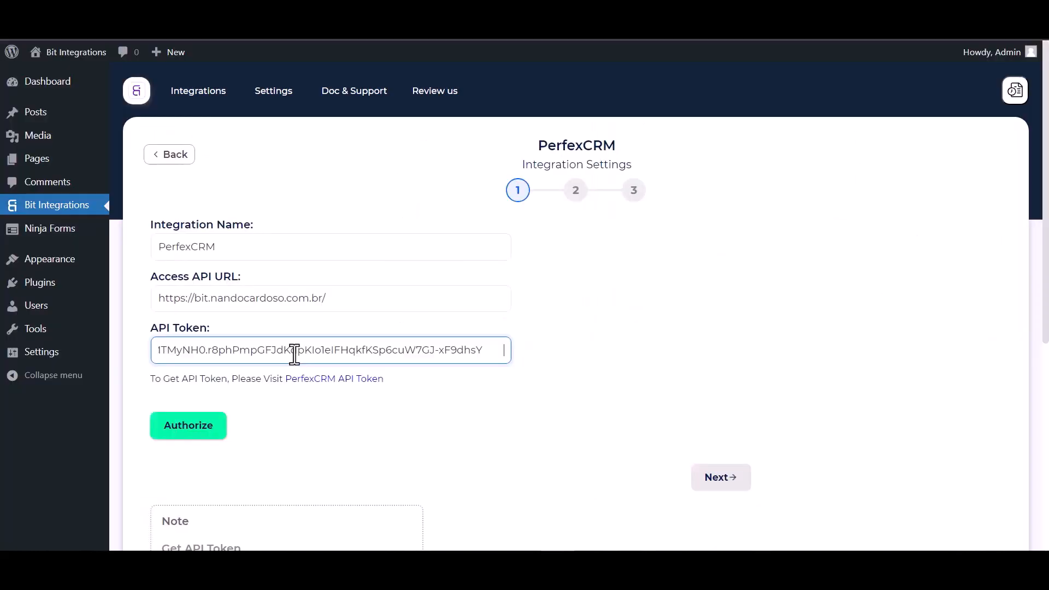
{"action": "left_click", "coordinate": [183, 432]}
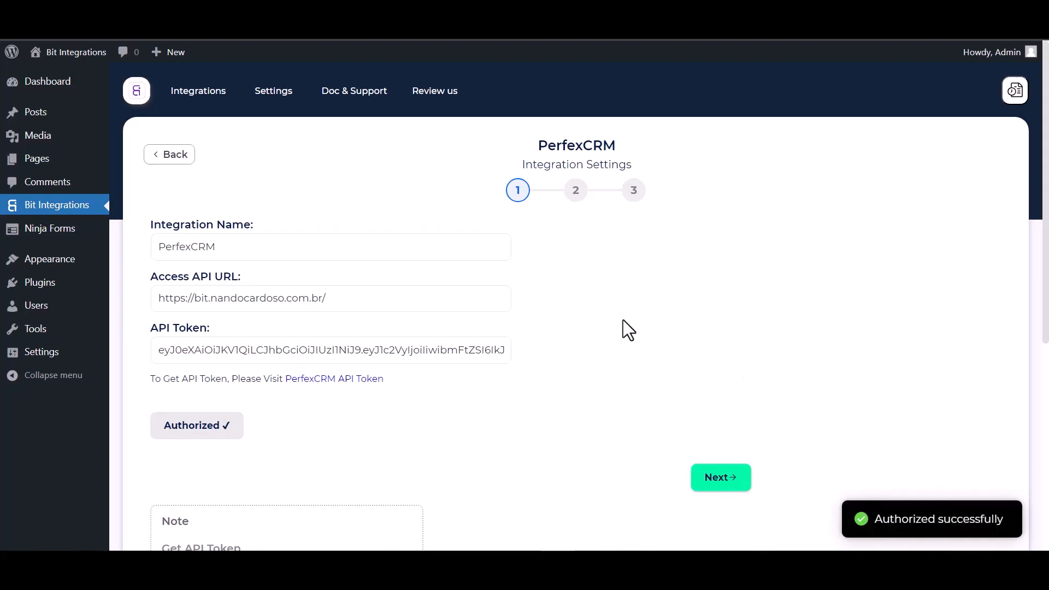
{"action": "scroll", "coordinate": [623, 328], "scroll_direction": "down", "scroll_amount": 1}
{"action": "scroll", "coordinate": [596, 355], "scroll_direction": "up", "scroll_amount": 1}
{"action": "left_click", "coordinate": [727, 472]}
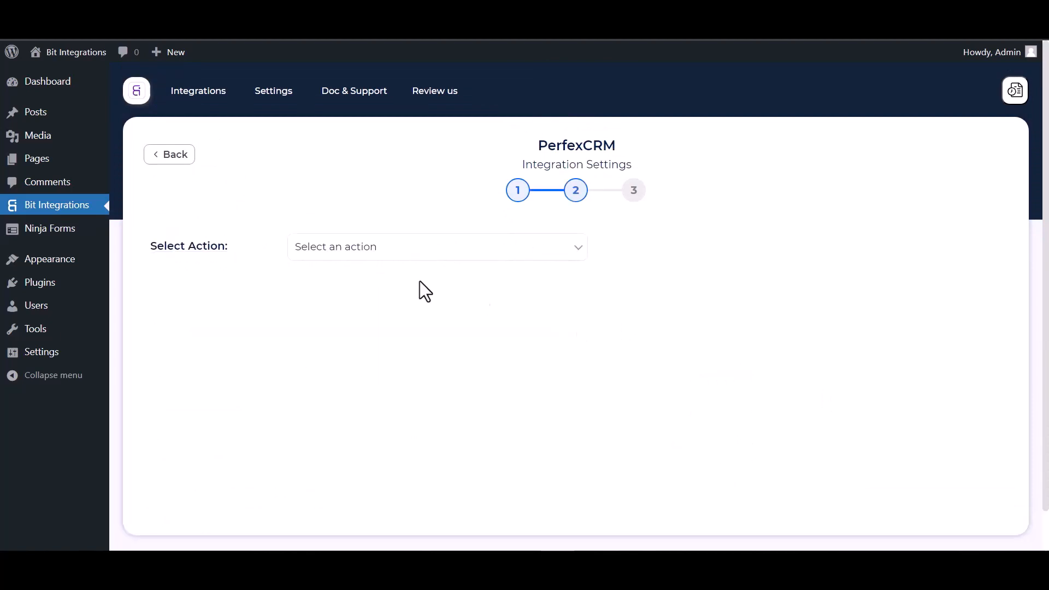
- Choose the Create Contact action for the Bit Integrations customer
{"action": "left_click", "coordinate": [414, 257]}
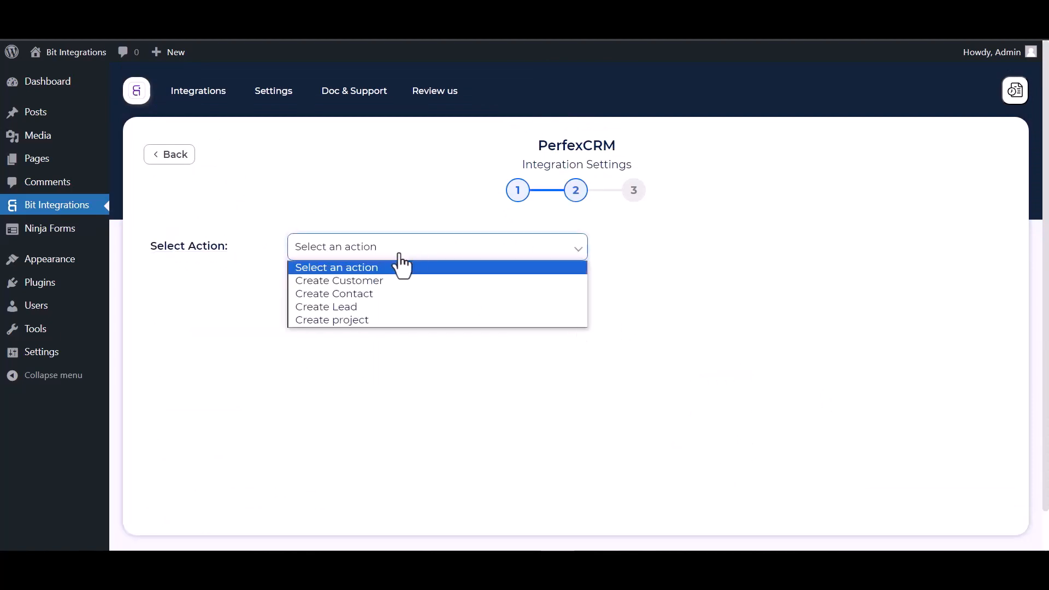
{"action": "left_click", "coordinate": [360, 299]}
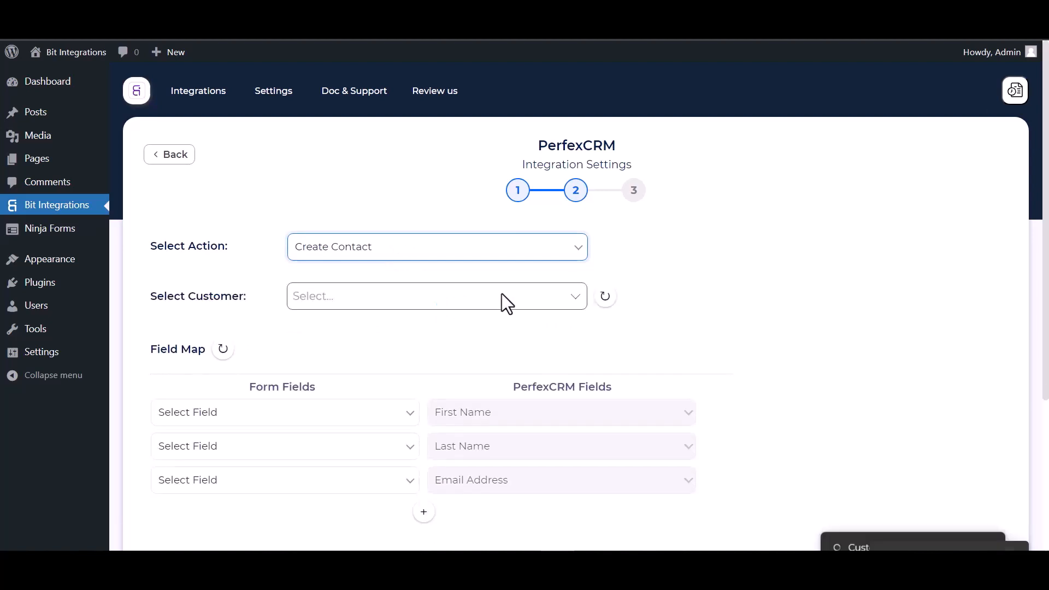
{"action": "scroll", "coordinate": [502, 295], "scroll_direction": "down", "scroll_amount": 1}
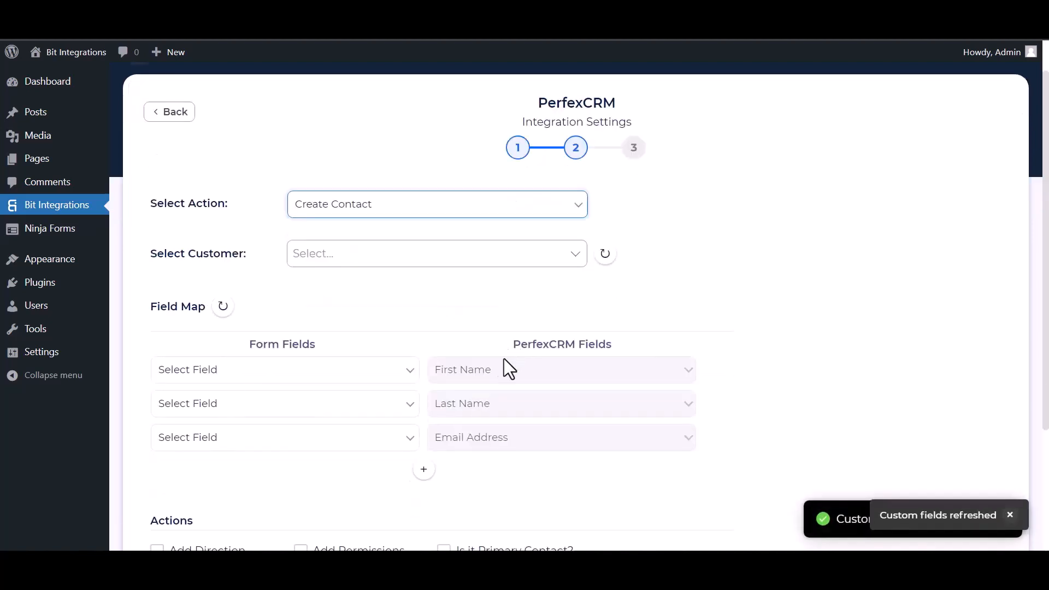
{"action": "left_click", "coordinate": [354, 256]}
{"action": "left_click", "coordinate": [340, 295]}
- Map the form's First Name, Last Name, Email, and Phone (to Phone Number) fields
{"action": "scroll", "coordinate": [408, 271], "scroll_direction": "down", "scroll_amount": 3}
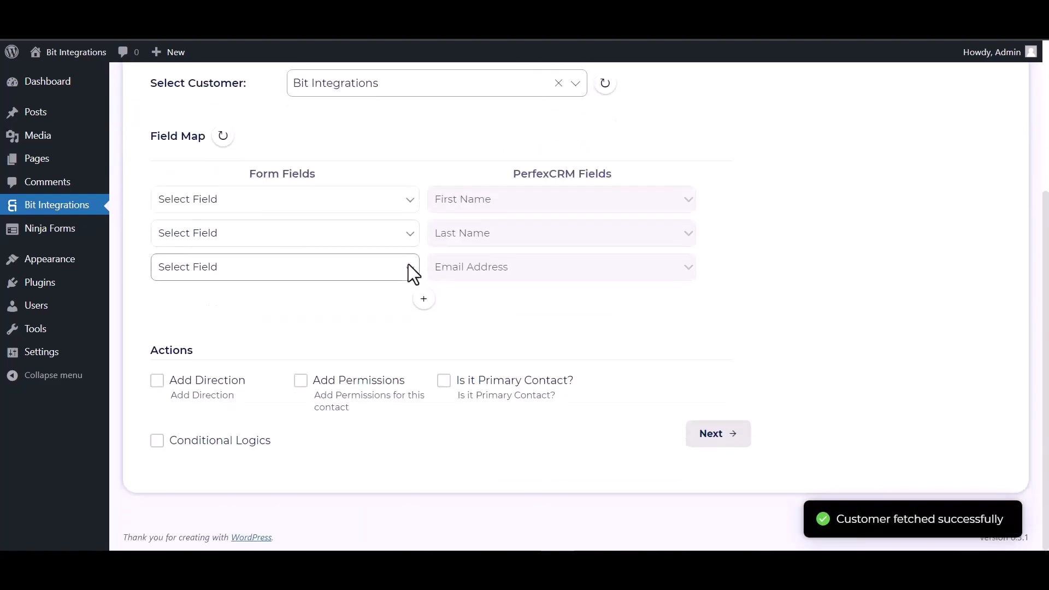
{"action": "left_click", "coordinate": [302, 208]}
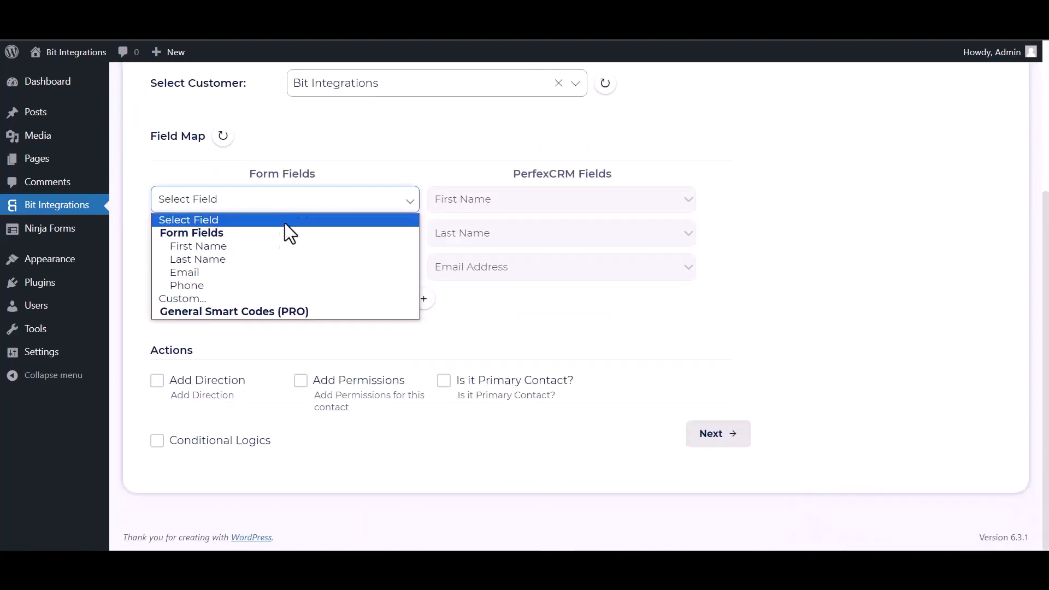
{"action": "left_click", "coordinate": [236, 247]}
{"action": "left_click", "coordinate": [298, 244]}
{"action": "left_click", "coordinate": [262, 291]}
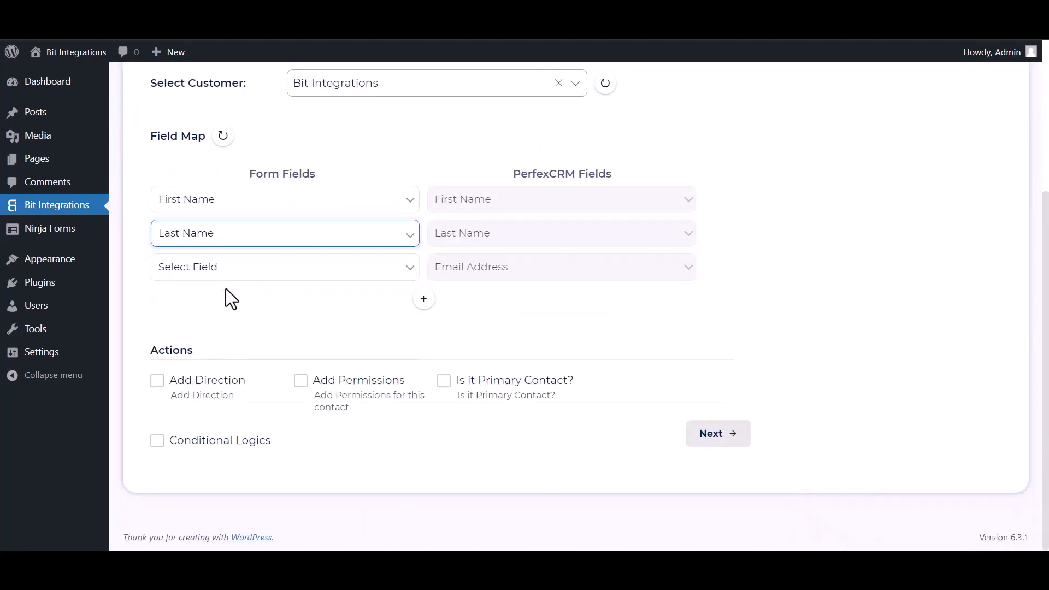
{"action": "left_click", "coordinate": [236, 273]}
{"action": "left_click", "coordinate": [216, 340]}
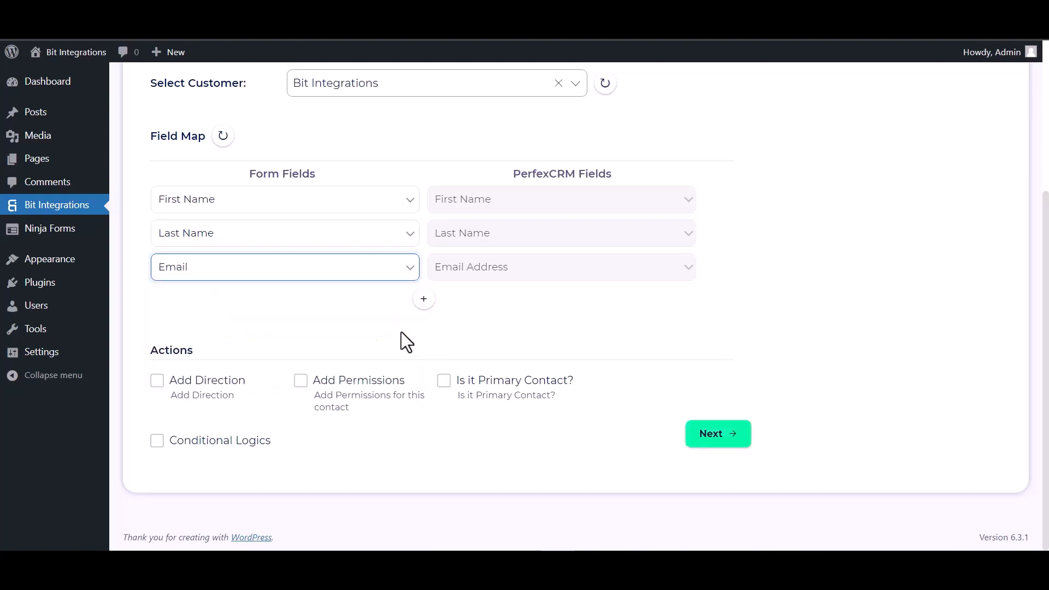
{"action": "left_click", "coordinate": [424, 299]}
{"action": "left_click", "coordinate": [459, 306]}
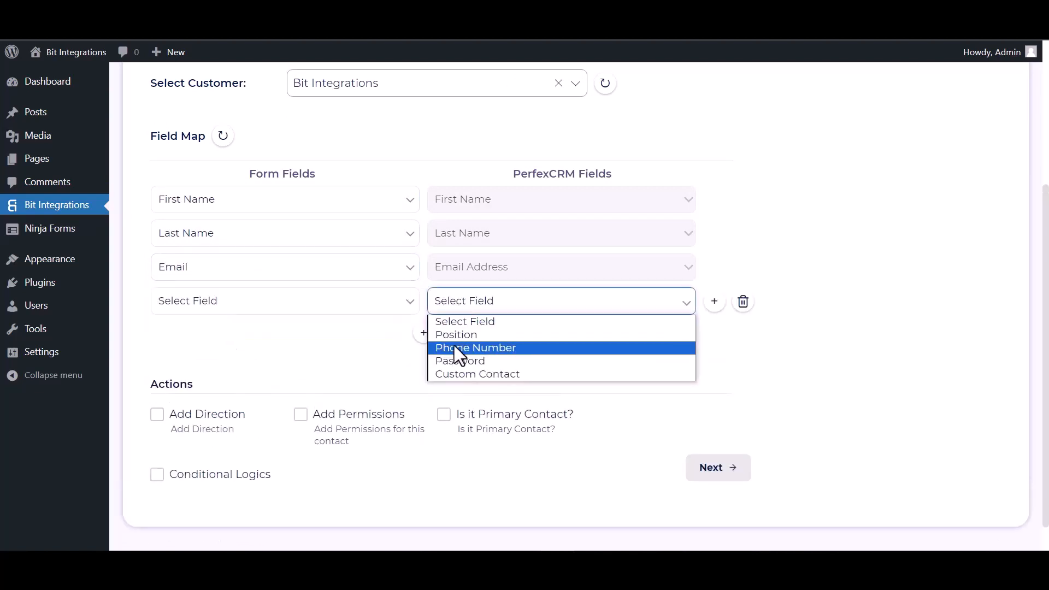
{"action": "left_click", "coordinate": [454, 346]}
{"action": "left_click", "coordinate": [328, 305]}
{"action": "left_click", "coordinate": [206, 386]}
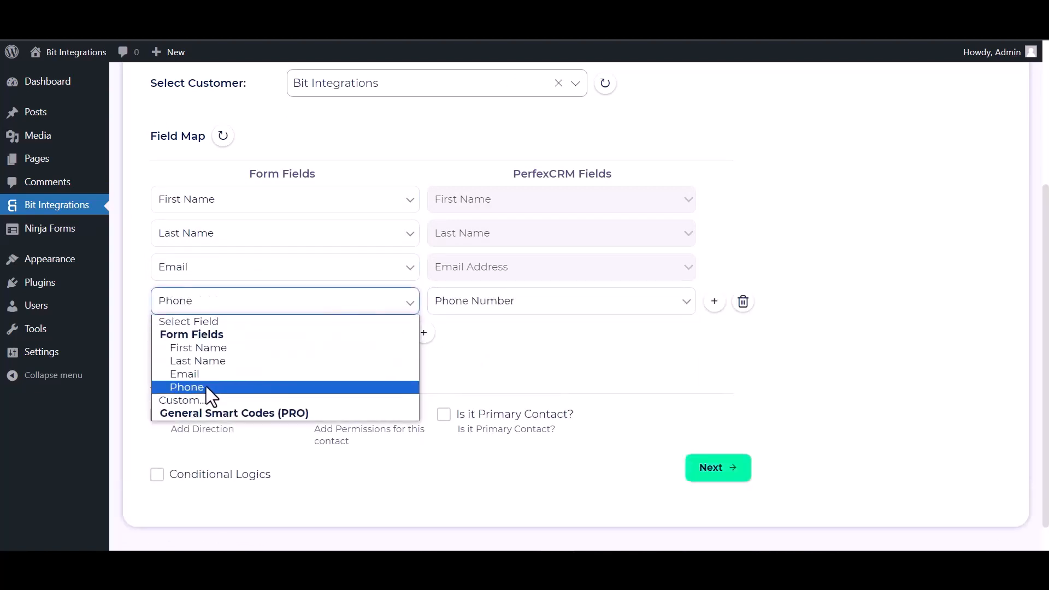
- Leave conditional logic off, then finish and save the integration
{"action": "scroll", "coordinate": [383, 317], "scroll_direction": "down", "scroll_amount": 1}
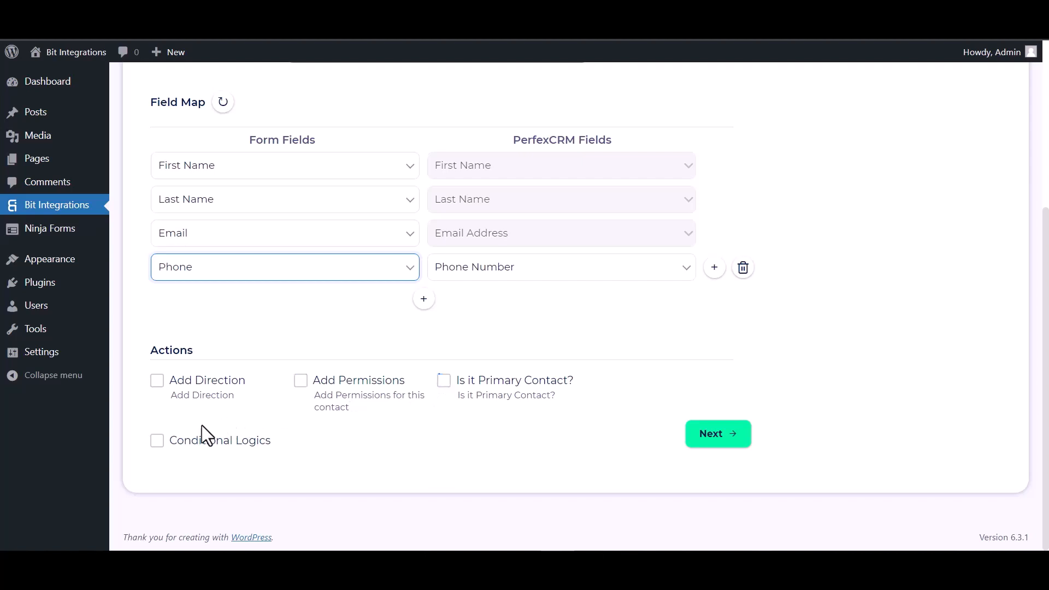
{"action": "left_click", "coordinate": [159, 442]}
{"action": "scroll", "coordinate": [328, 388], "scroll_direction": "down", "scroll_amount": 2}
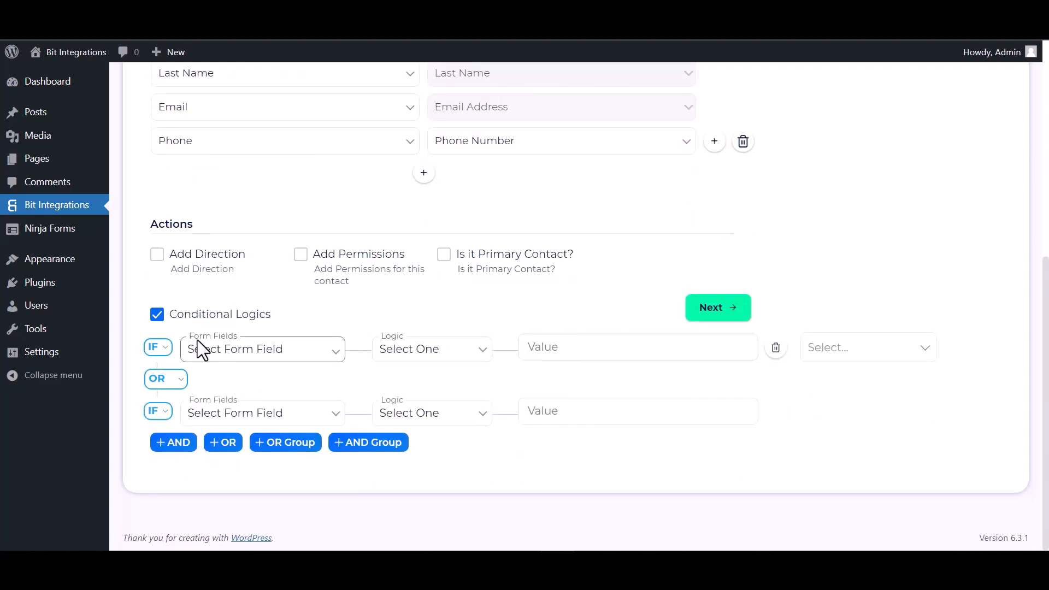
{"action": "left_click", "coordinate": [160, 317]}
{"action": "left_click", "coordinate": [730, 440]}
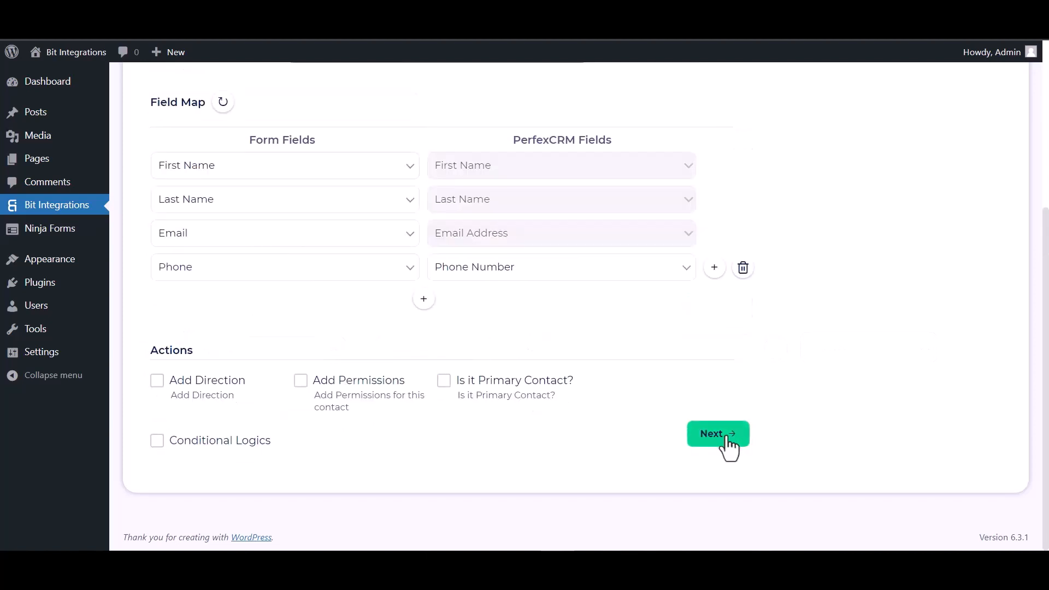
{"action": "left_click", "coordinate": [586, 272]}
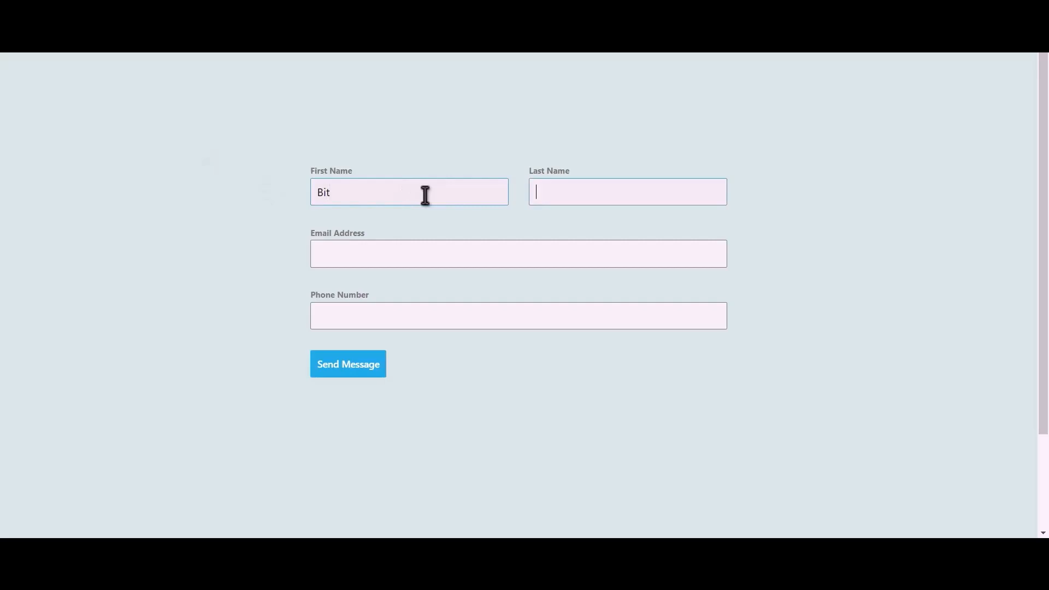
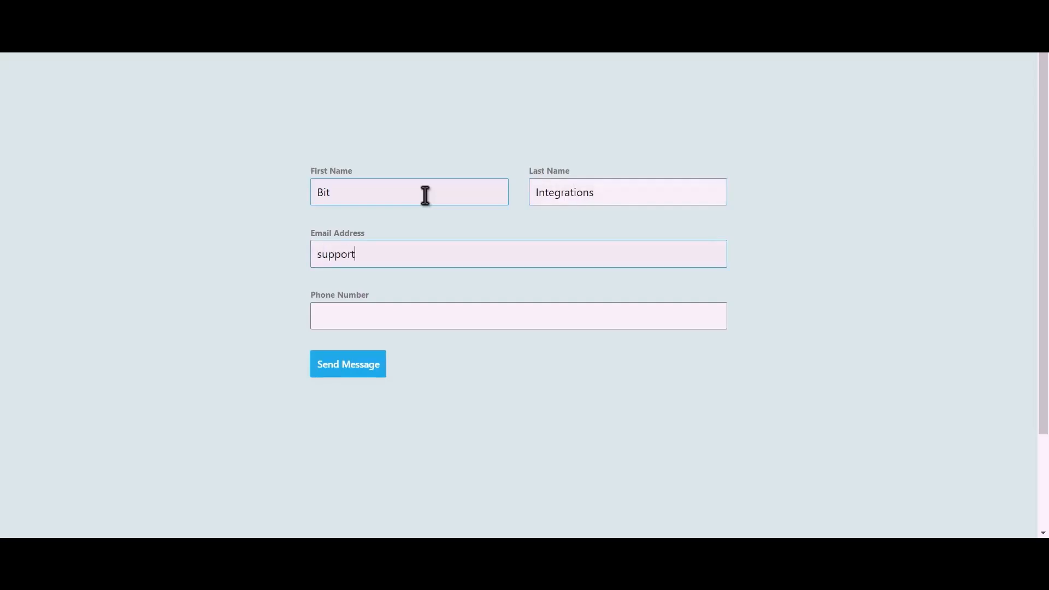
- Fill the contact form with a name, e-mail address and phone number, and submit it
{"action": "type", "text": "44"}
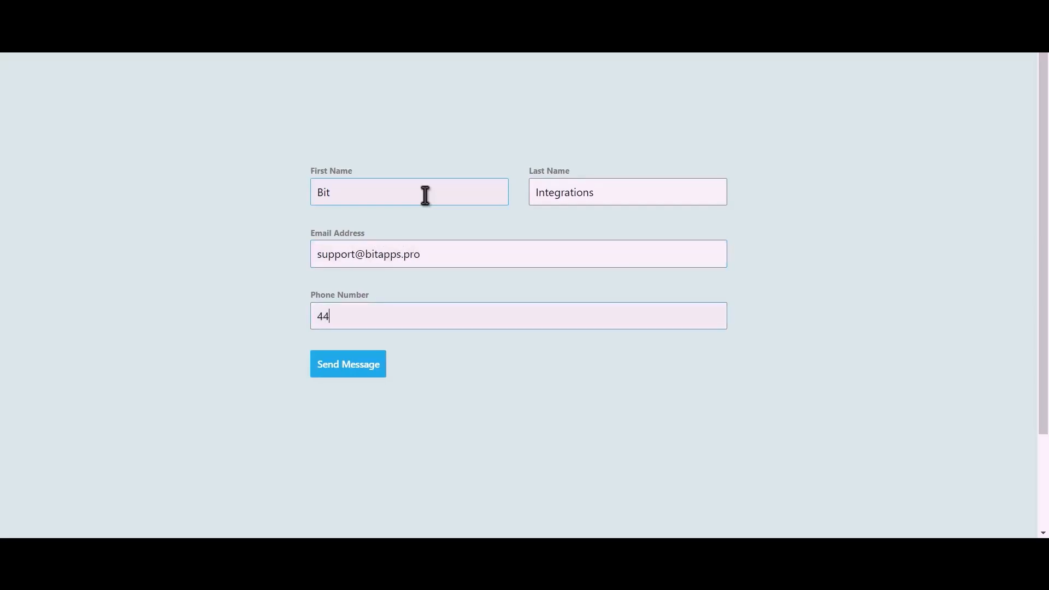
{"action": "type", "text": "4555666"}
{"action": "left_click", "coordinate": [350, 372]}
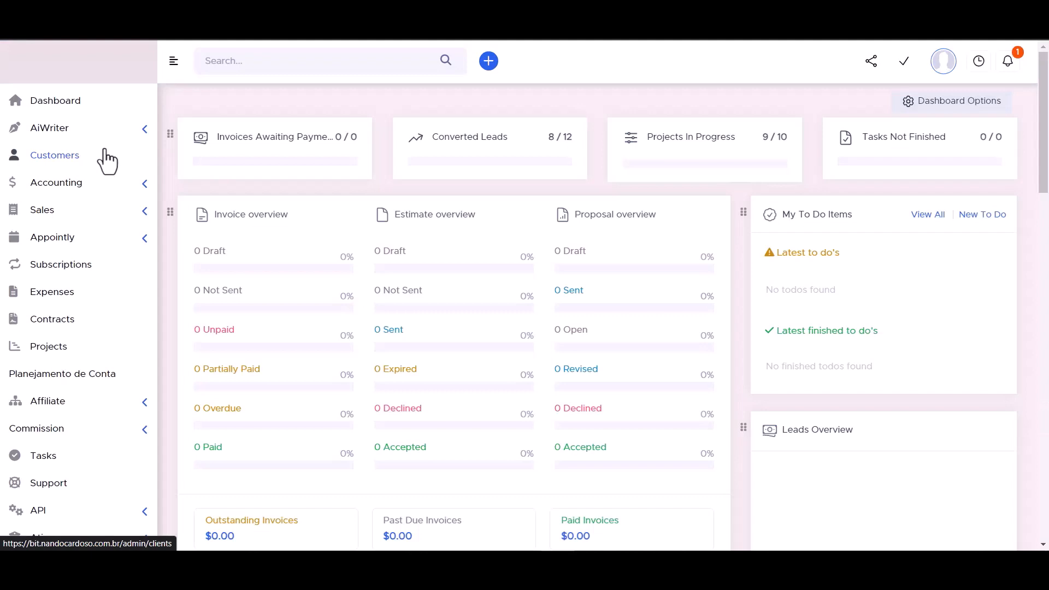
{"action": "left_click", "coordinate": [82, 155]}
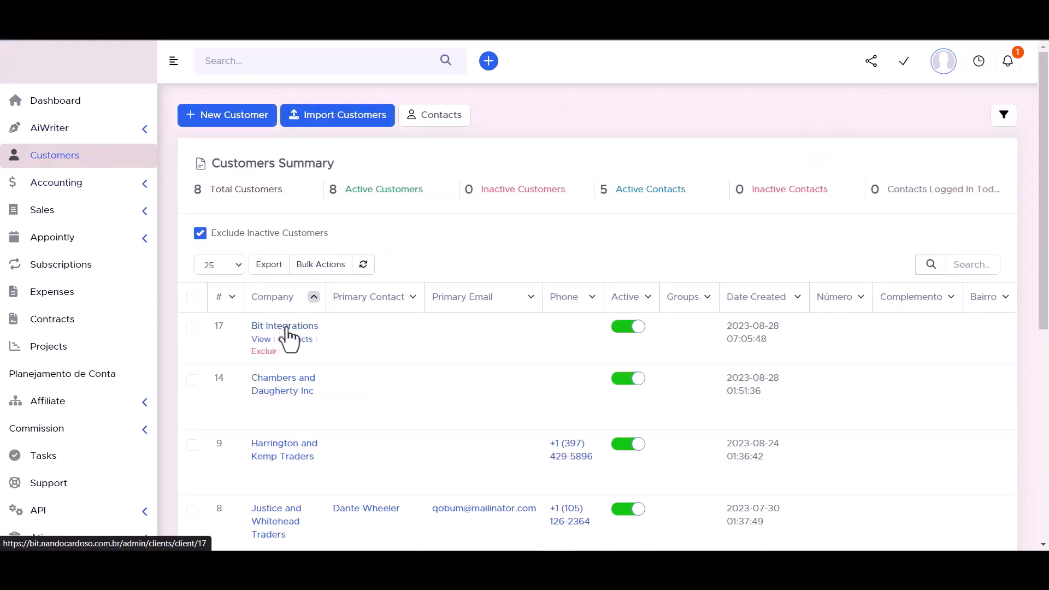
- Open the Bit Integrations customer's Contacts tab and view the new contact's details
{"action": "left_click", "coordinate": [285, 337]}
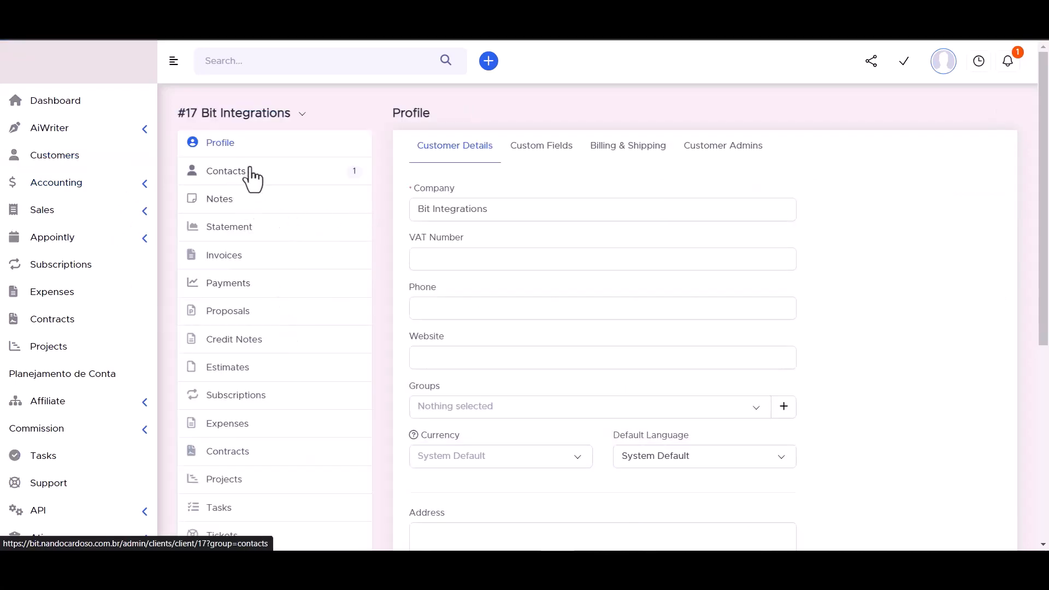
{"action": "left_click", "coordinate": [226, 173]}
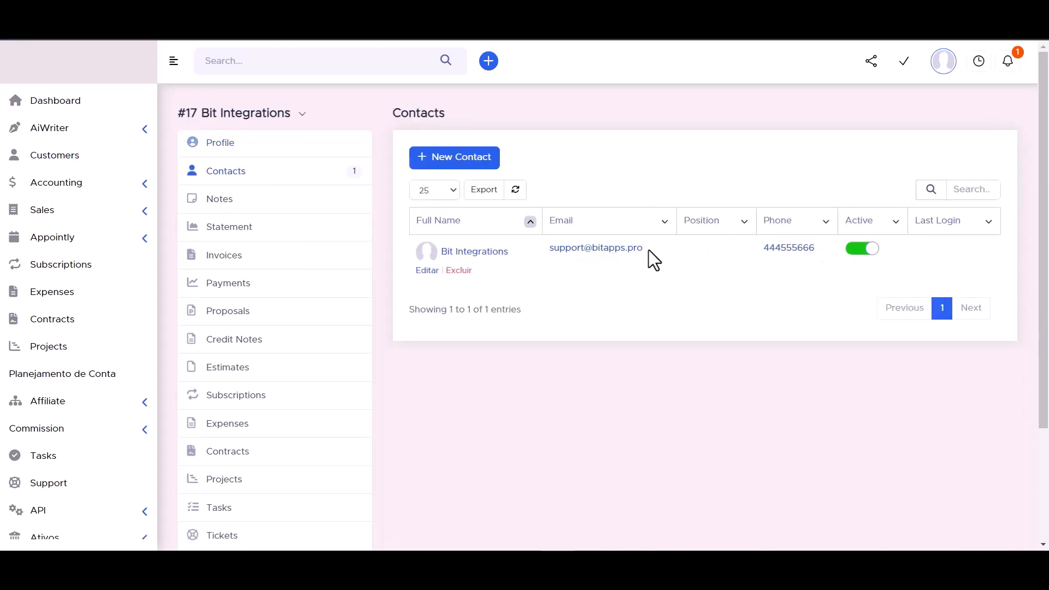
{"action": "left_click", "coordinate": [476, 252]}
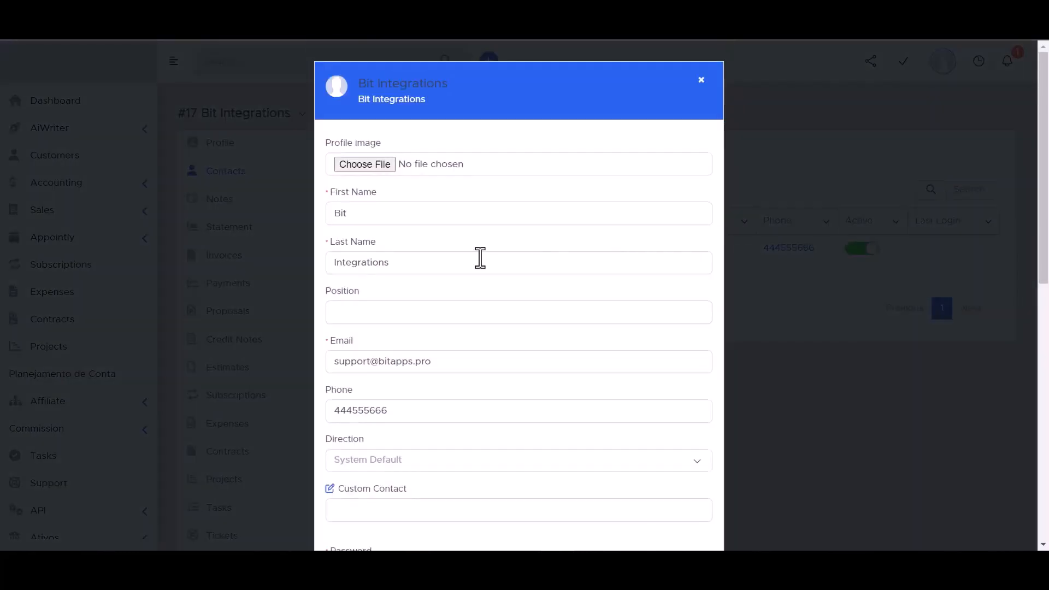
{"action": "scroll", "coordinate": [368, 258], "scroll_direction": "down", "scroll_amount": 3}
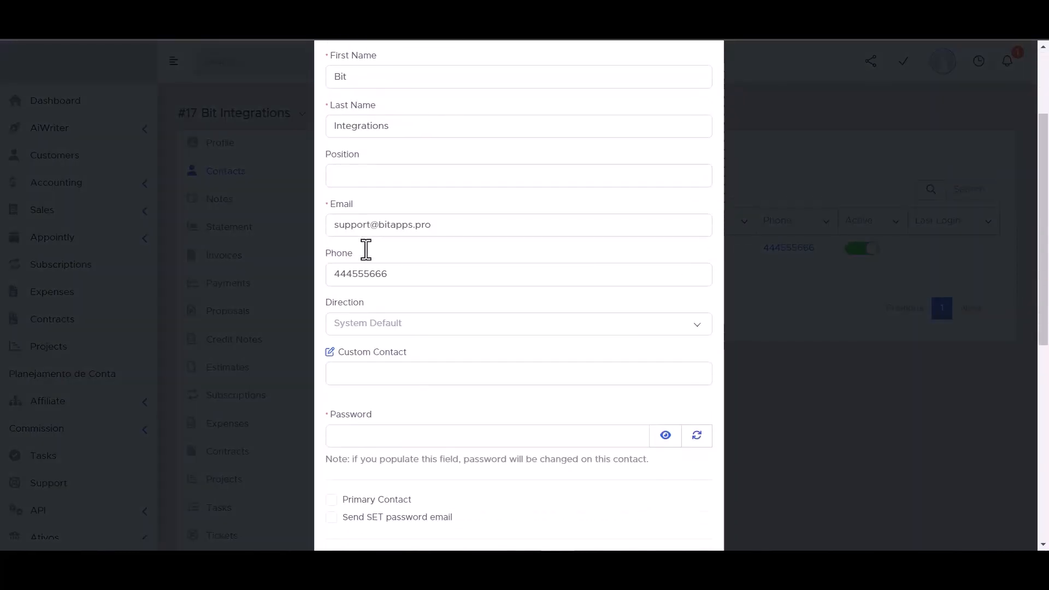